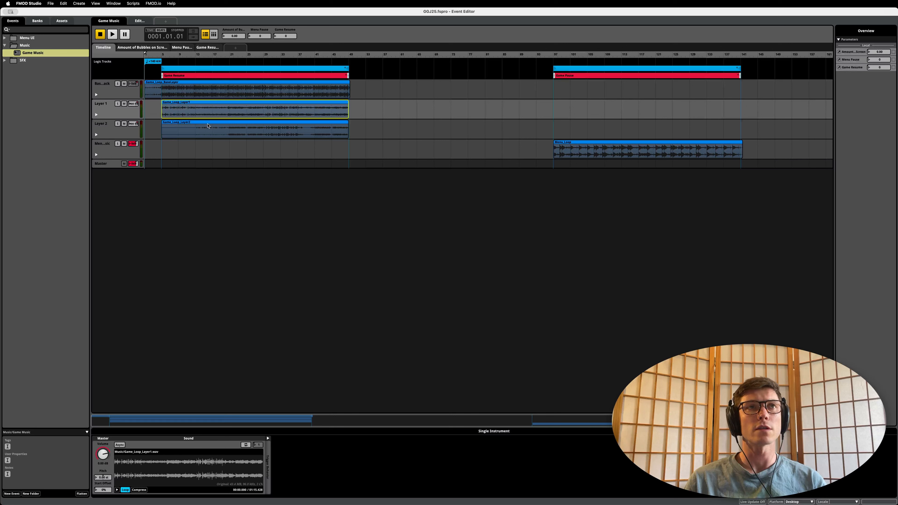
# Step: Audition the Game Music event while raising and lowering the Amount of Bubbles on Screen parameter, and stop playback
pyautogui.press('space')
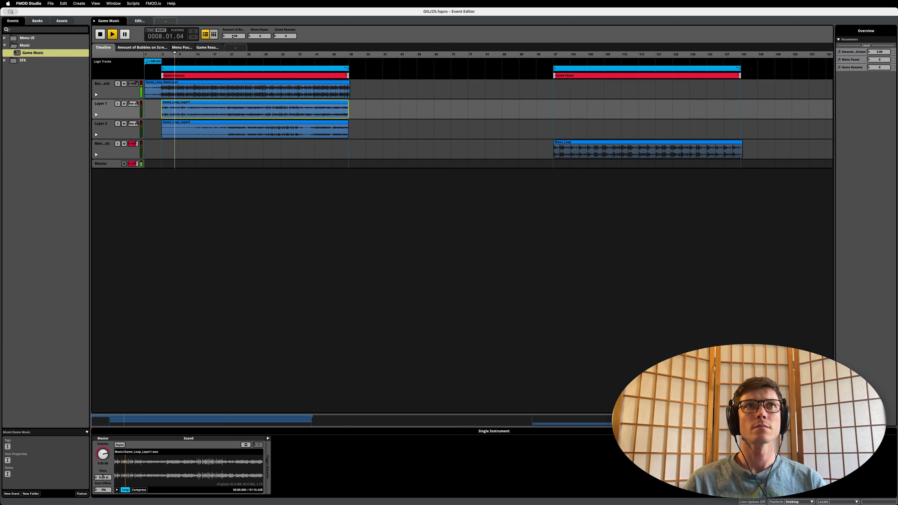
pyautogui.moveTo(233, 37); pyautogui.dragTo(233, 34)
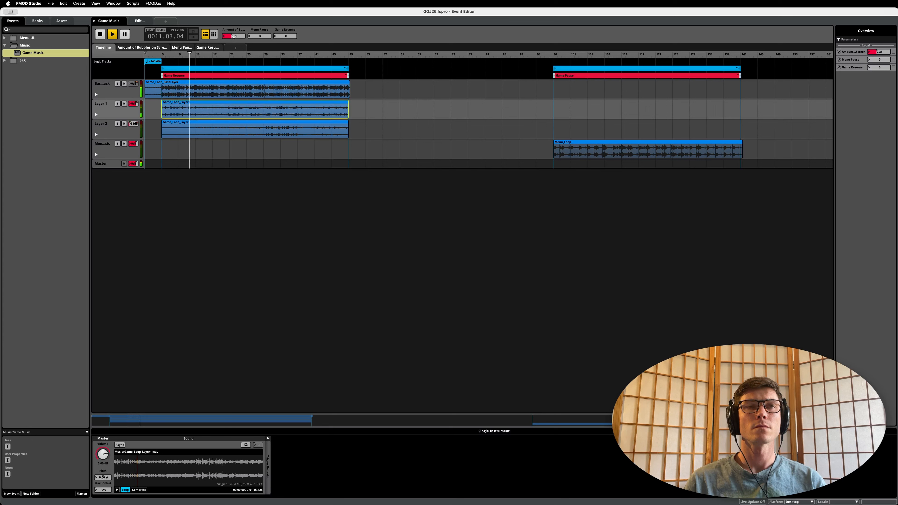
pyautogui.moveTo(233, 36); pyautogui.dragTo(234, 34)
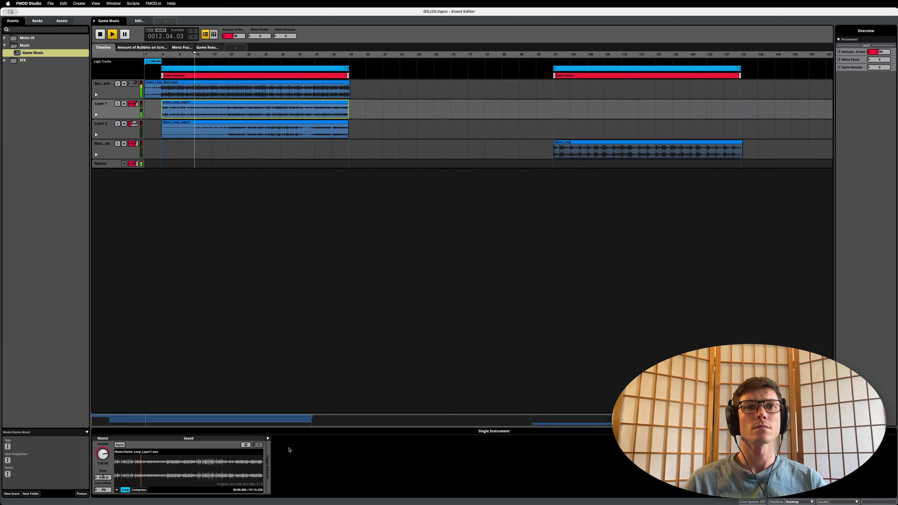
pyautogui.press('super+Tab')
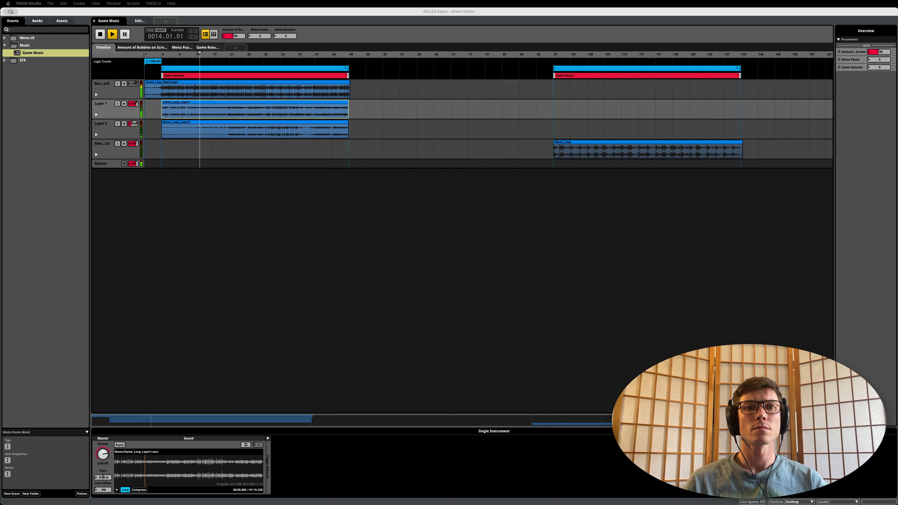
pyautogui.click(251, 389)
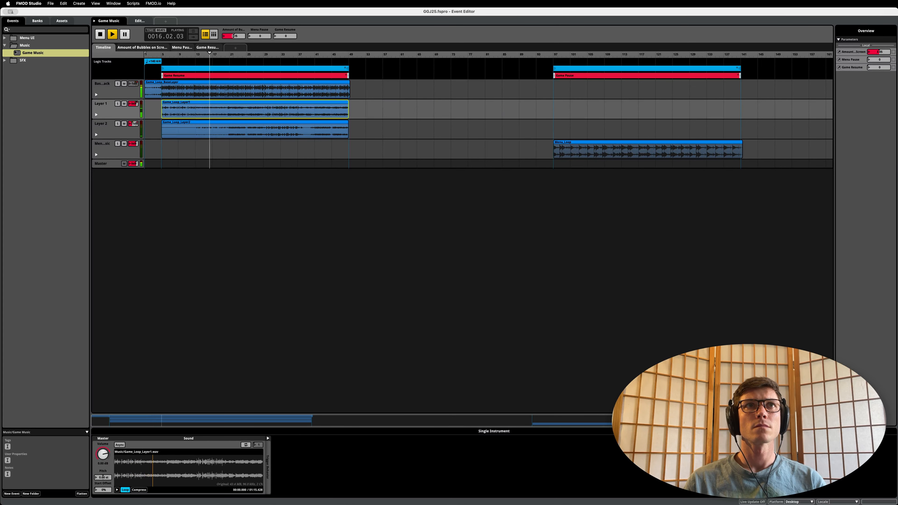
pyautogui.moveTo(233, 38); pyautogui.dragTo(234, 34)
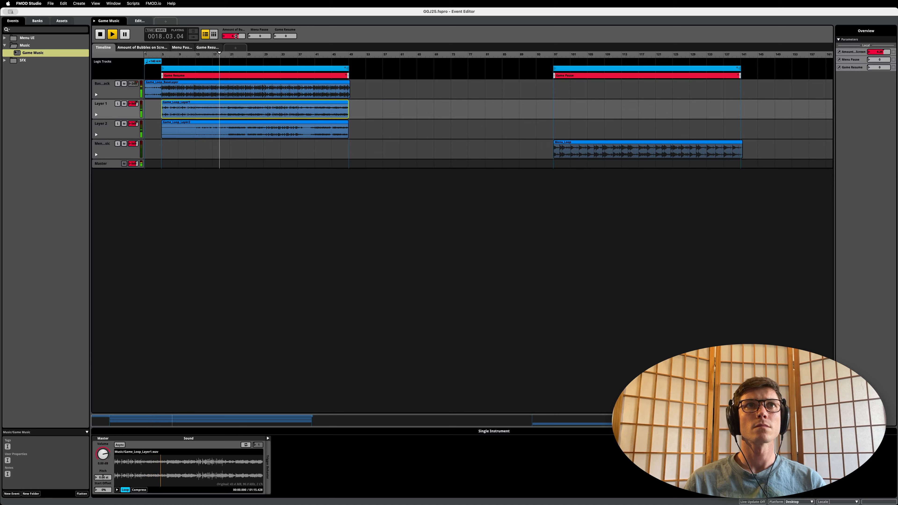
pyautogui.moveTo(235, 35); pyautogui.dragTo(232, 39)
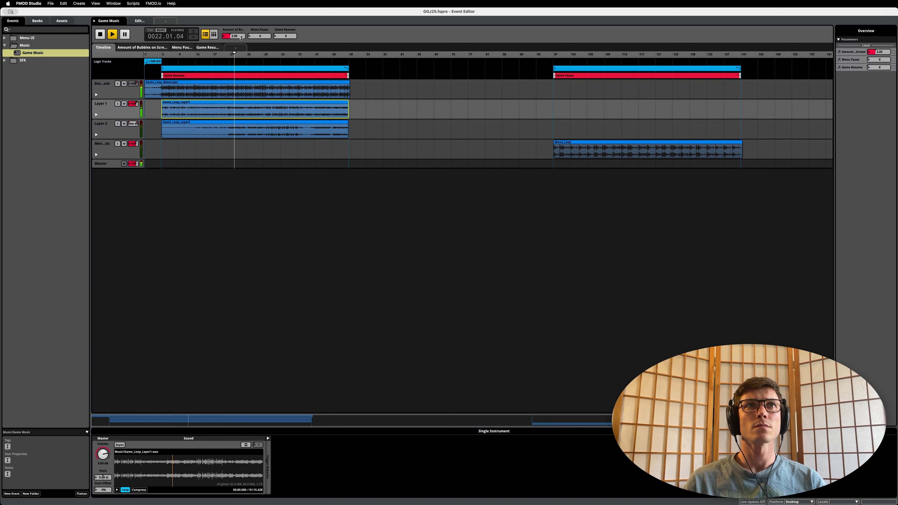
pyautogui.moveTo(242, 38)
pyautogui.mouseDown()
pyautogui.moveTo(228, 37)
pyautogui.moveTo(241, 36)
pyautogui.mouseUp()
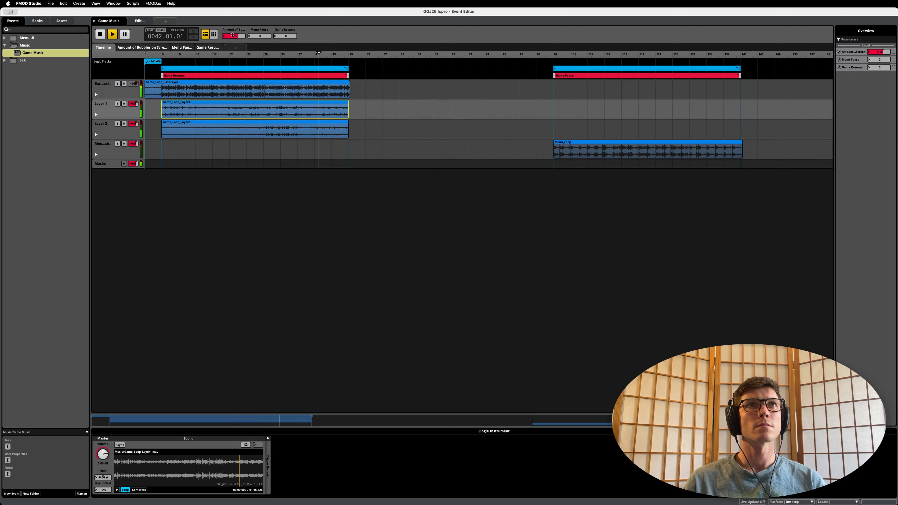
pyautogui.moveTo(233, 35); pyautogui.dragTo(316, 86)
pyautogui.press('space')
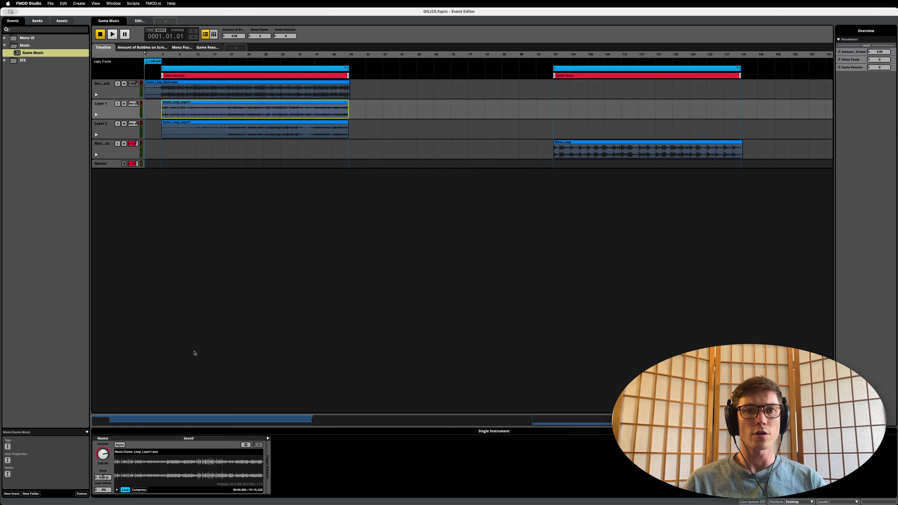
# Step: Set the Amount of Bubbles on Screen parameter to 1.60 with playback stopped
pyautogui.press('super+Tab')
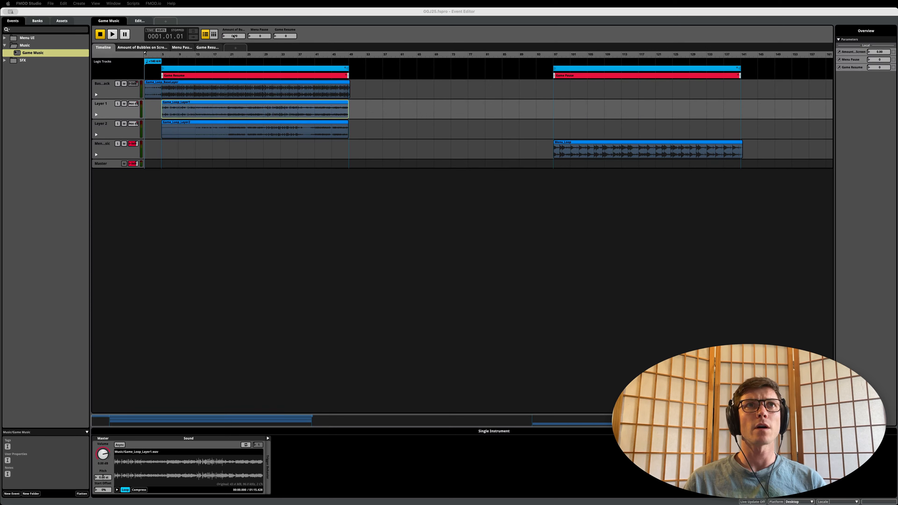
pyautogui.moveTo(233, 34); pyautogui.dragTo(233, 36)
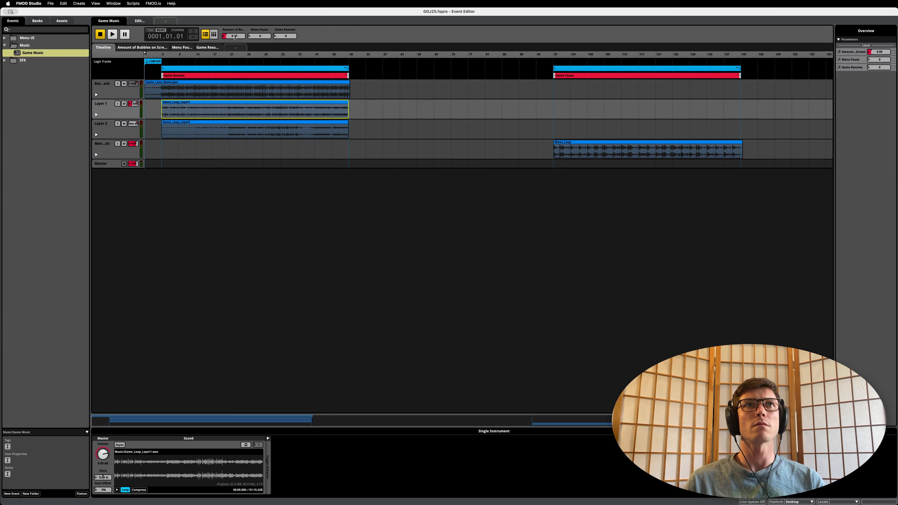
pyautogui.moveTo(233, 35); pyautogui.dragTo(235, 37)
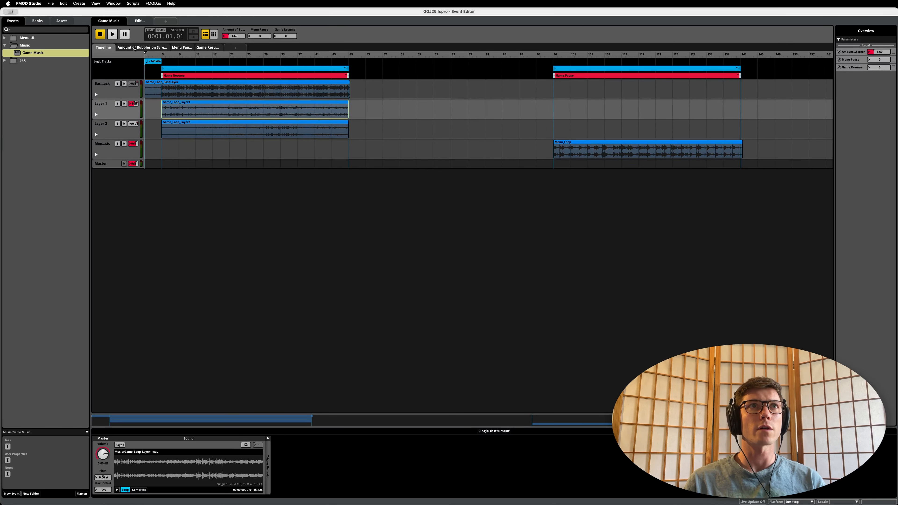
# Step: Show the automation curves of the base track, Layer 1 and Layer 2 for the Amount of Bubbles on Screen parameter
pyautogui.click(142, 47)
pyautogui.click(96, 95)
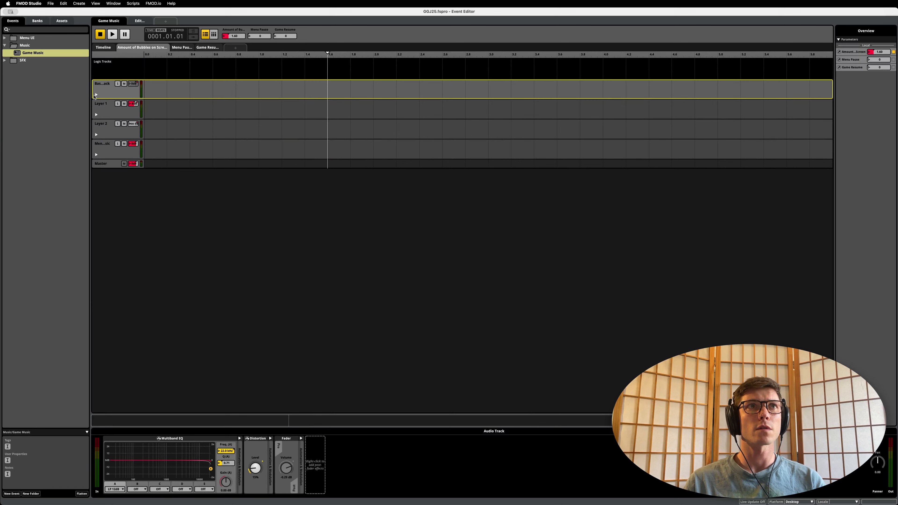
pyautogui.click(96, 94)
pyautogui.click(103, 174)
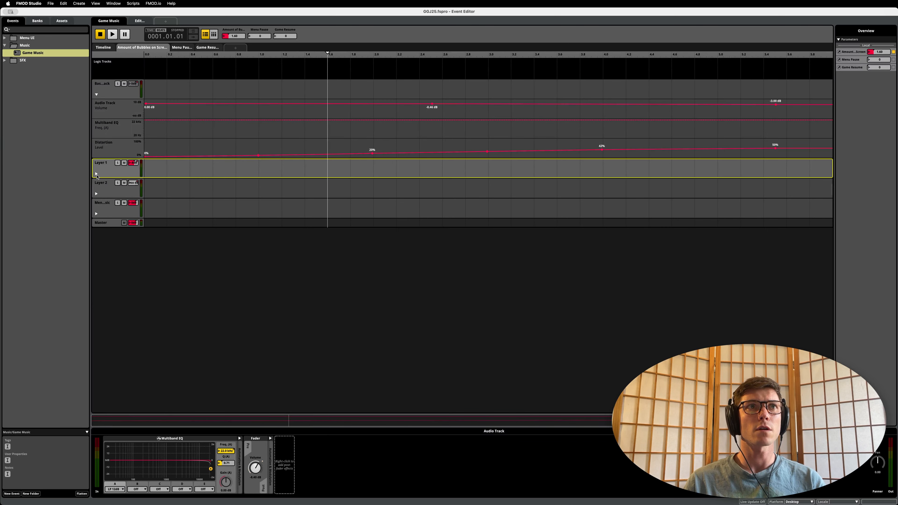
pyautogui.click(95, 174)
pyautogui.click(96, 214)
pyautogui.click(96, 214)
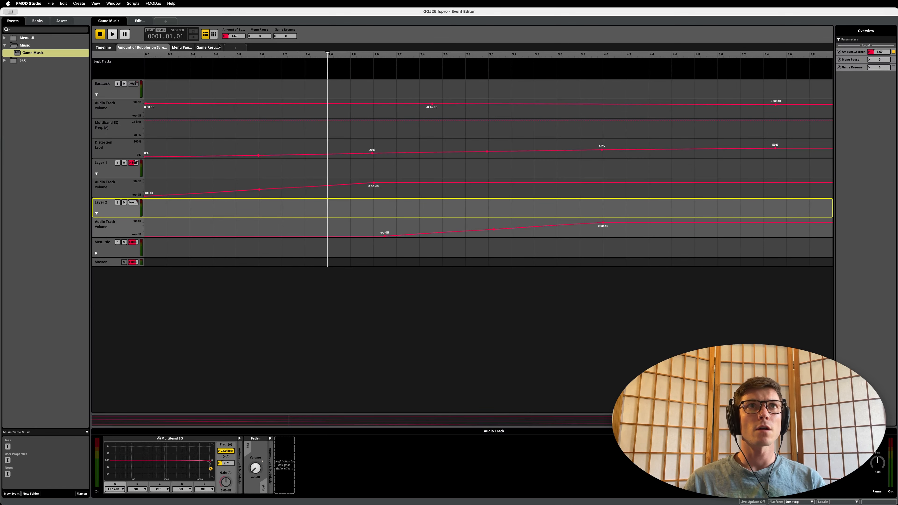
# Step: Lower the bubble parameter to 0.05 and inspect the effects and automation of the base track, Layer 1 and Layer 2
pyautogui.moveTo(235, 36)
pyautogui.mouseDown()
pyautogui.moveTo(234, 49)
pyautogui.moveTo(232, 34)
pyautogui.mouseUp()
pyautogui.click(122, 91)
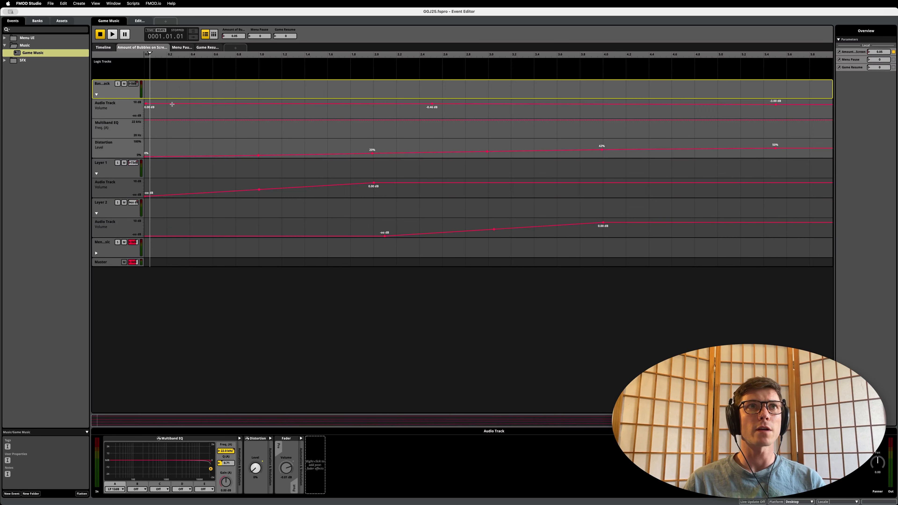
pyautogui.click(120, 147)
pyautogui.click(112, 191)
pyautogui.click(110, 174)
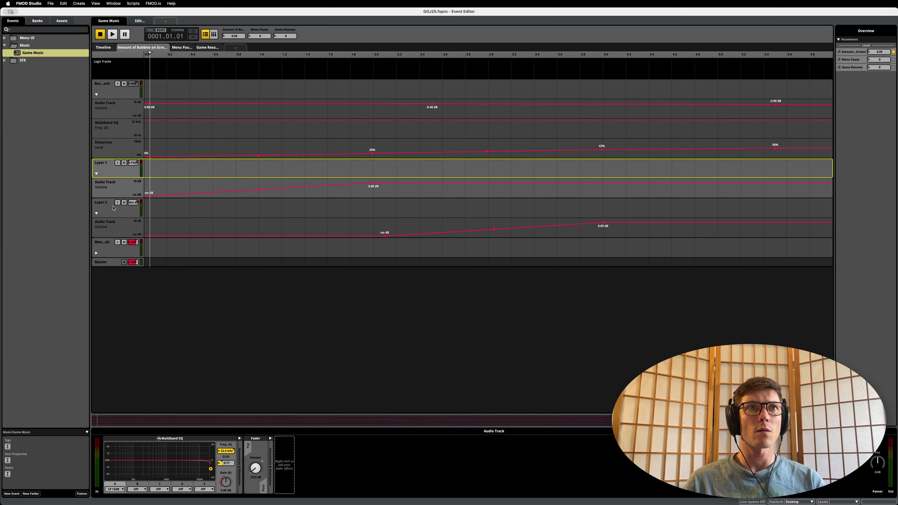
pyautogui.click(106, 229)
# Step: Raise the bubble parameter to about 5.5 and inspect Layer 1's volume and the base track's distortion and volume automation
pyautogui.moveTo(150, 53); pyautogui.dragTo(750, 71)
pyautogui.click(115, 174)
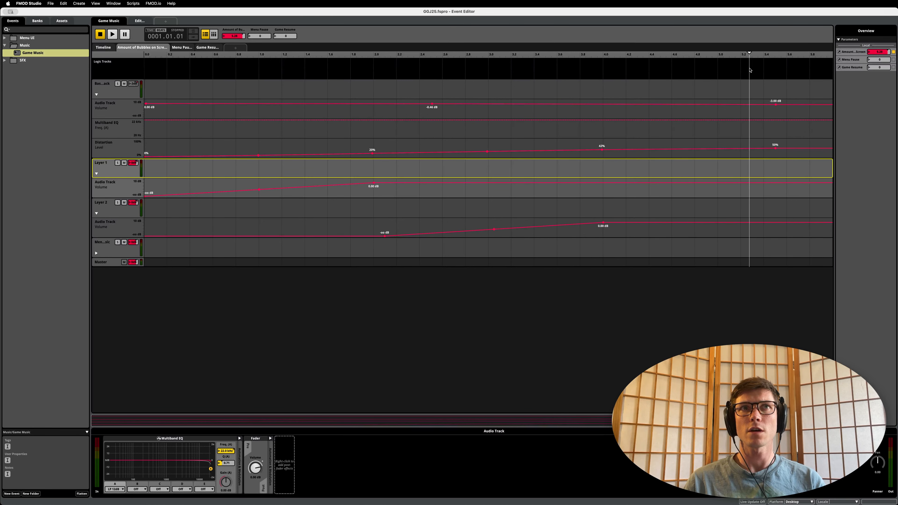
pyautogui.click(138, 156)
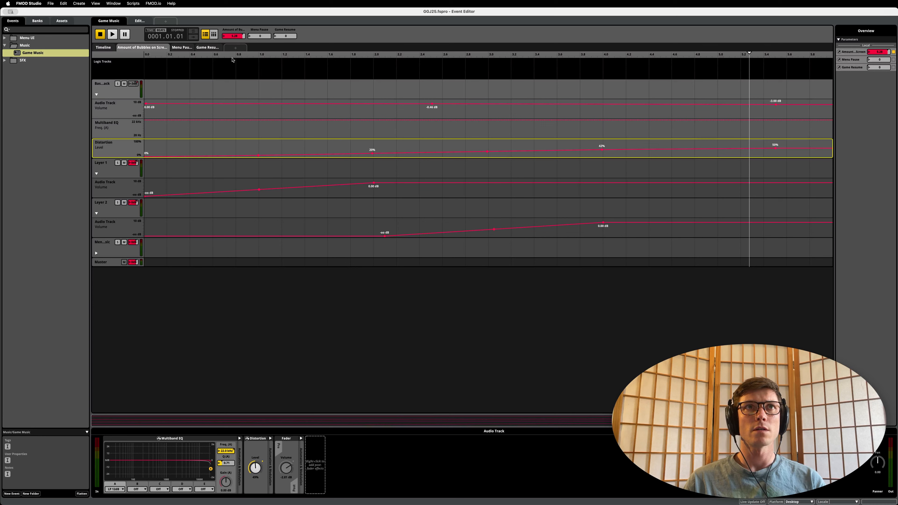
pyautogui.moveTo(233, 59); pyautogui.dragTo(777, 93)
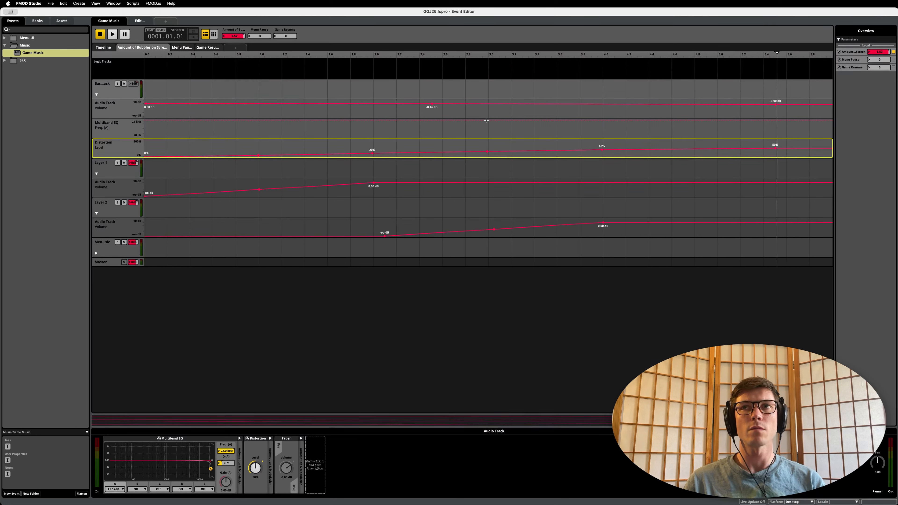
pyautogui.click(776, 104)
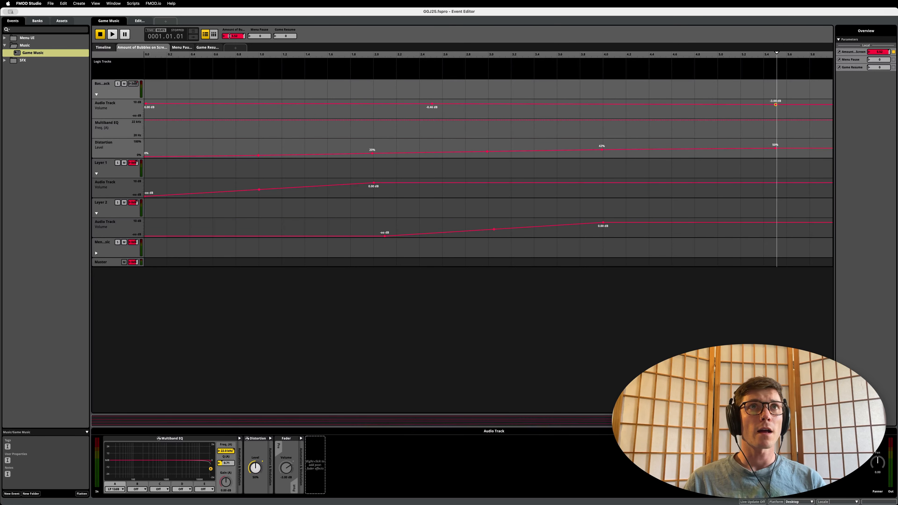
# Step: Reset the bubble parameter to 0.00, collapse the automation of all three tracks and return to the event's timeline
pyautogui.moveTo(230, 36); pyautogui.dragTo(169, 42)
pyautogui.click(97, 94)
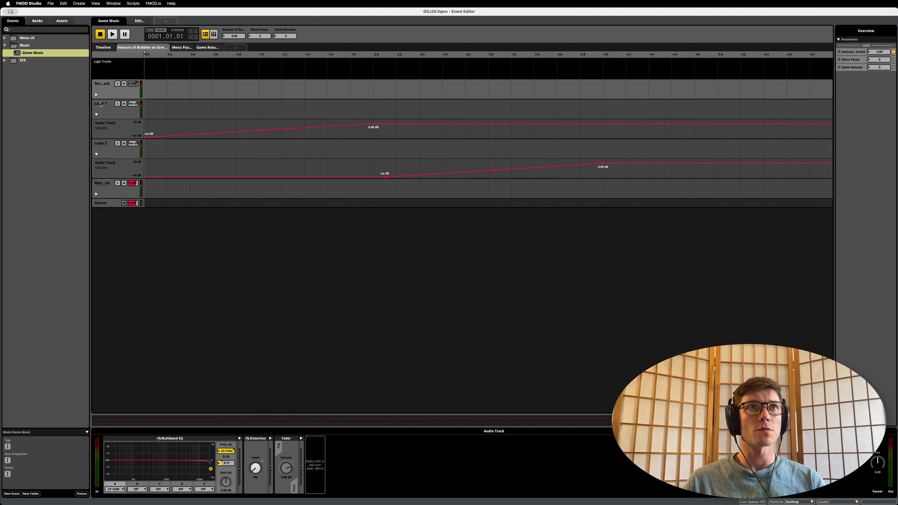
pyautogui.click(96, 114)
pyautogui.click(96, 134)
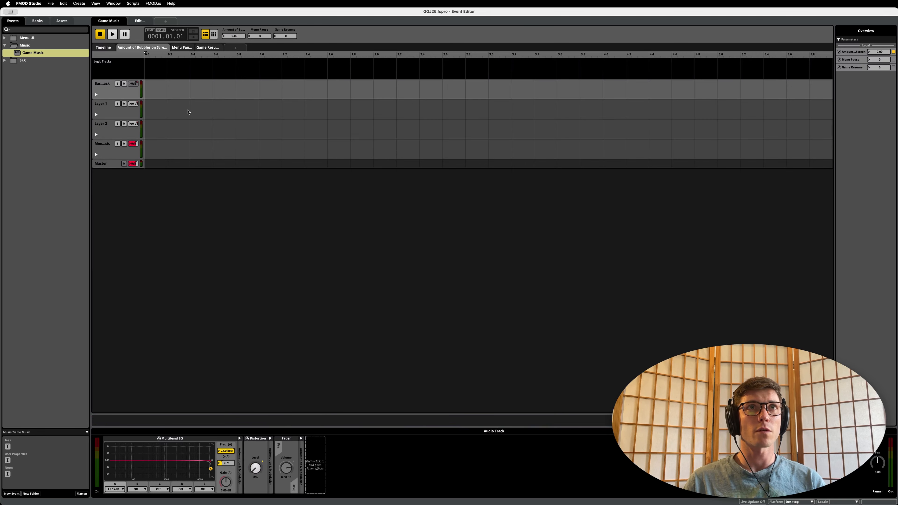
pyautogui.click(97, 47)
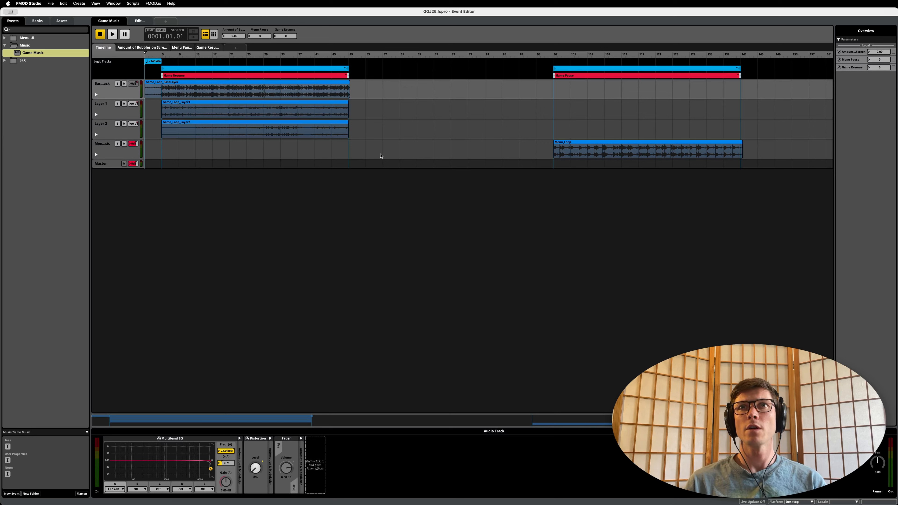
pyautogui.moveTo(777, 129); pyautogui.dragTo(667, 156)
pyautogui.click(502, 167)
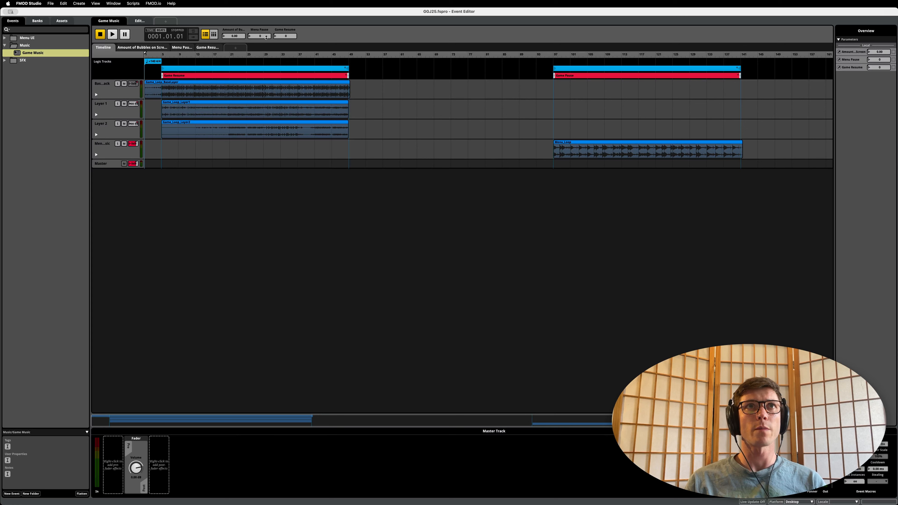
pyautogui.moveTo(264, 36); pyautogui.dragTo(264, 36)
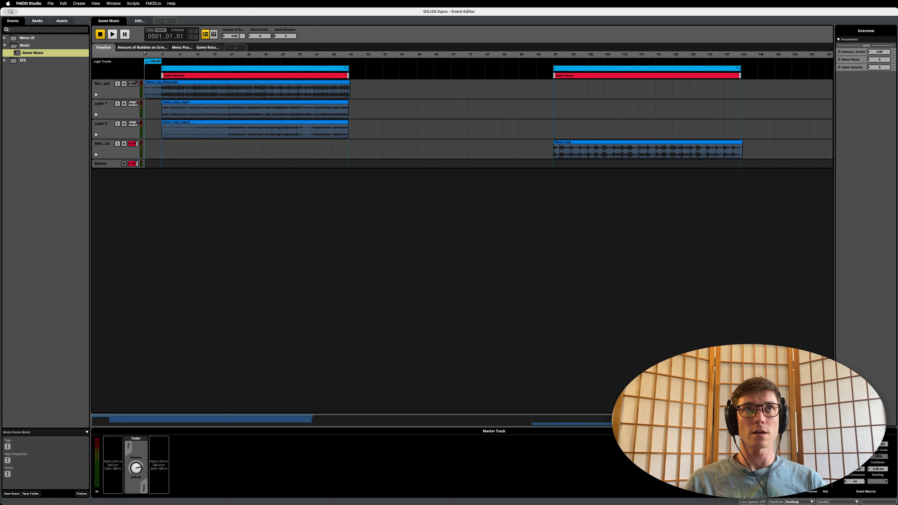
pyautogui.moveTo(239, 35); pyautogui.dragTo(292, 39)
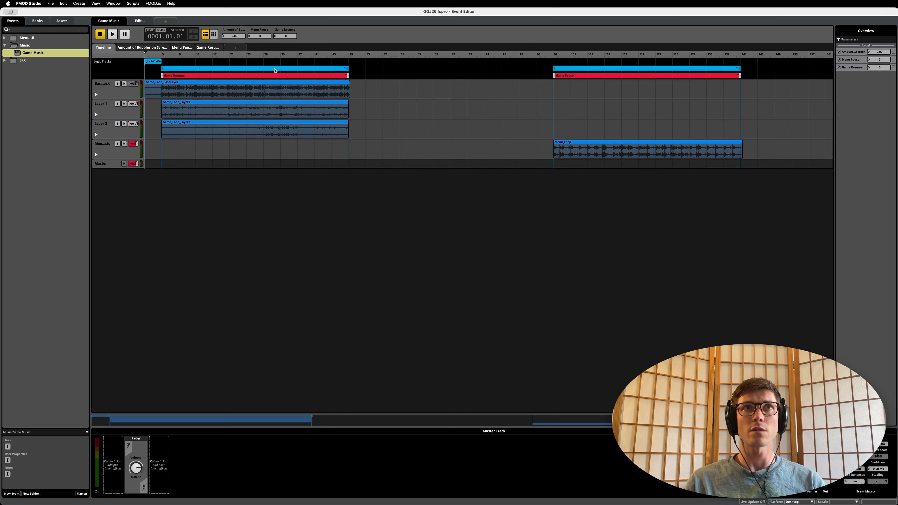
pyautogui.moveTo(363, 212); pyautogui.dragTo(213, 75)
pyautogui.click(525, 211)
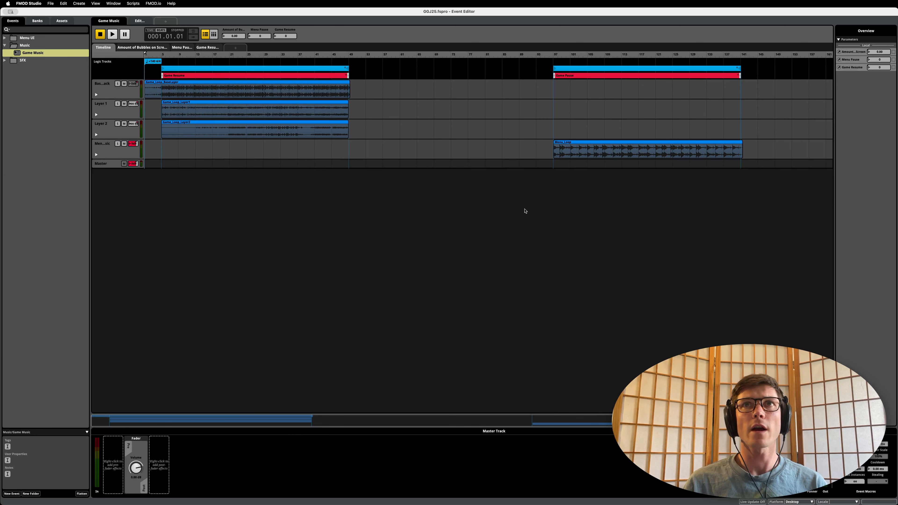
pyautogui.moveTo(581, 218); pyautogui.dragTo(681, 137)
# Step: Place the playhead at 48.02.01 near the end of the loop region above Game Resume and examine the region's transition timeline
pyautogui.click(270, 68)
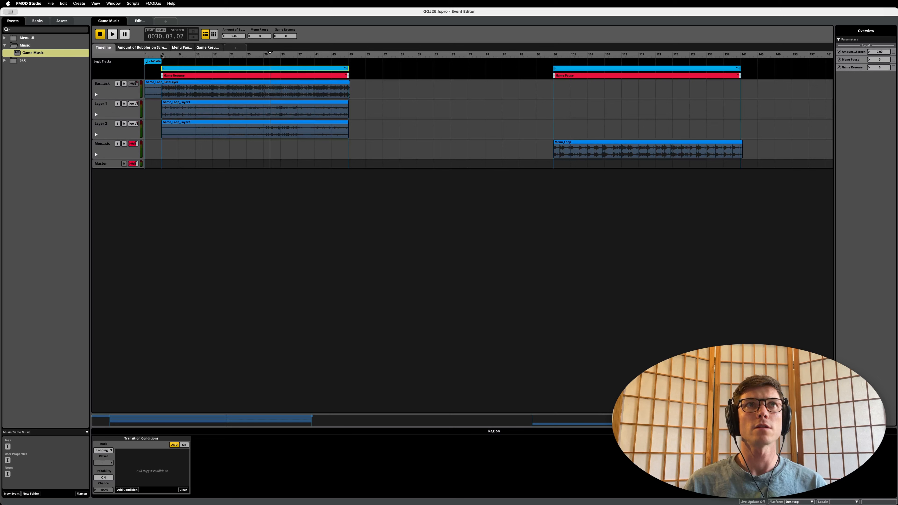
pyautogui.moveTo(190, 54); pyautogui.dragTo(346, 58)
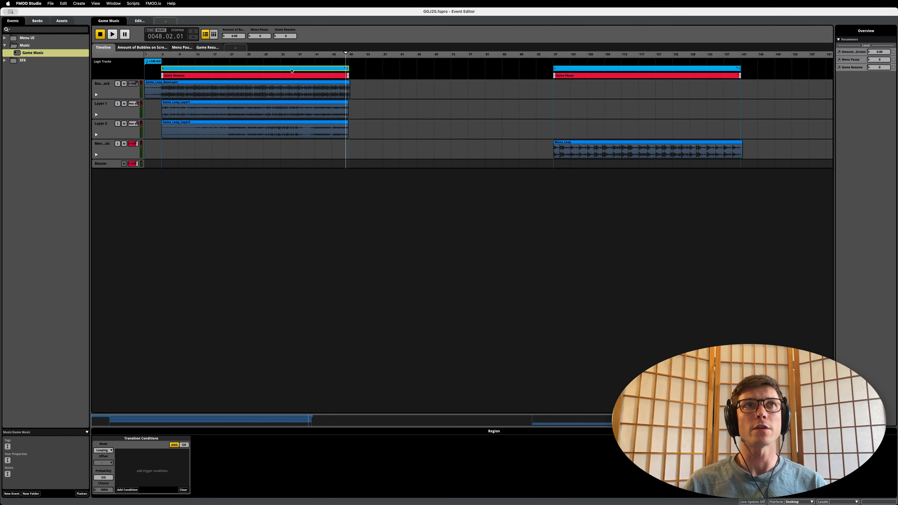
pyautogui.press('super+d')
pyautogui.scroll(10, 341, 104)
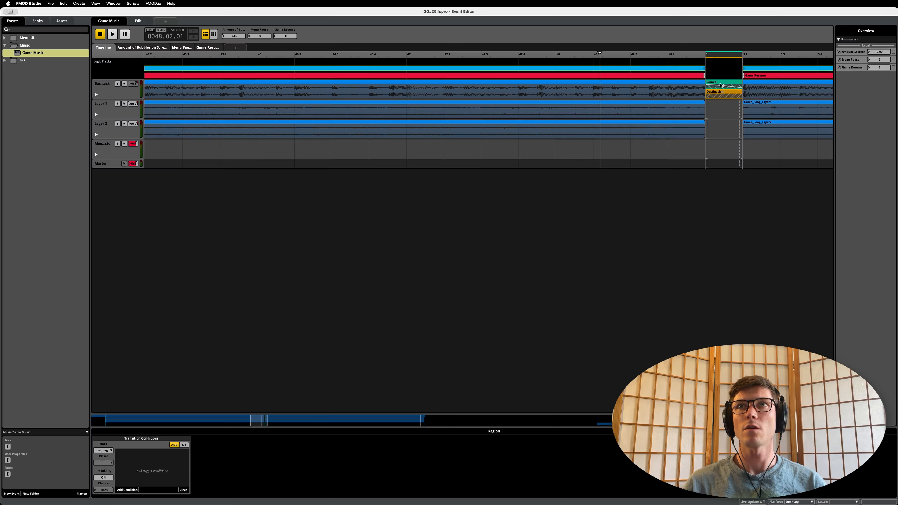
pyautogui.doubleClick(626, 69)
pyautogui.scroll(-10, 537, 137)
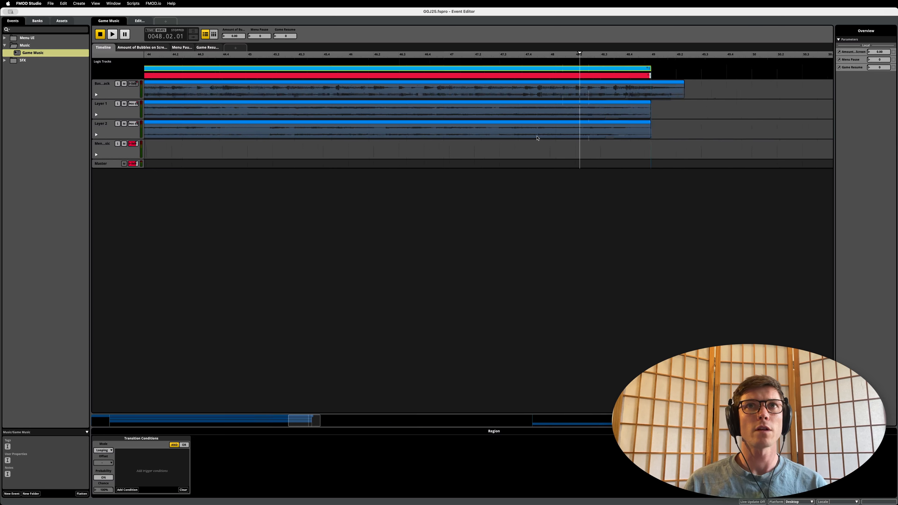
# Step: Place the playhead at 49.01.01, at the end of the loop region, to examine the base track's overhanging tail
pyautogui.scroll(-10, 537, 138)
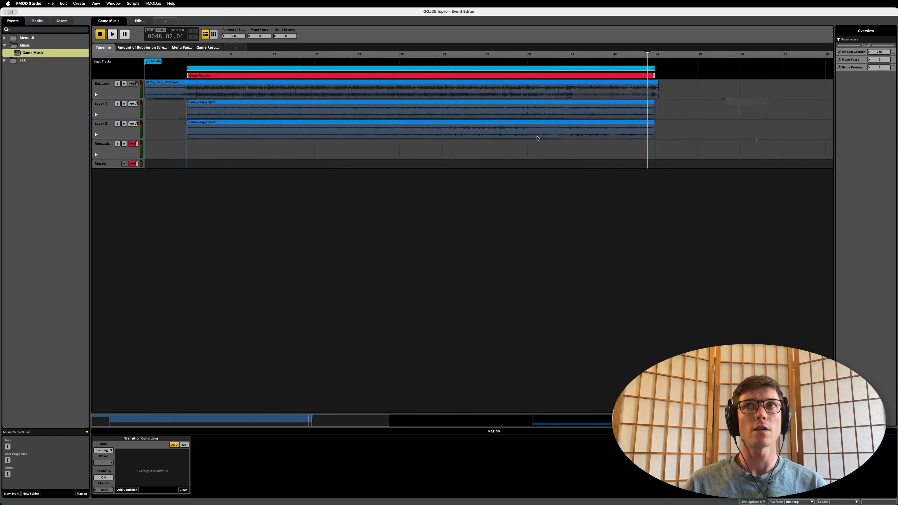
pyautogui.scroll(15, 514, 111)
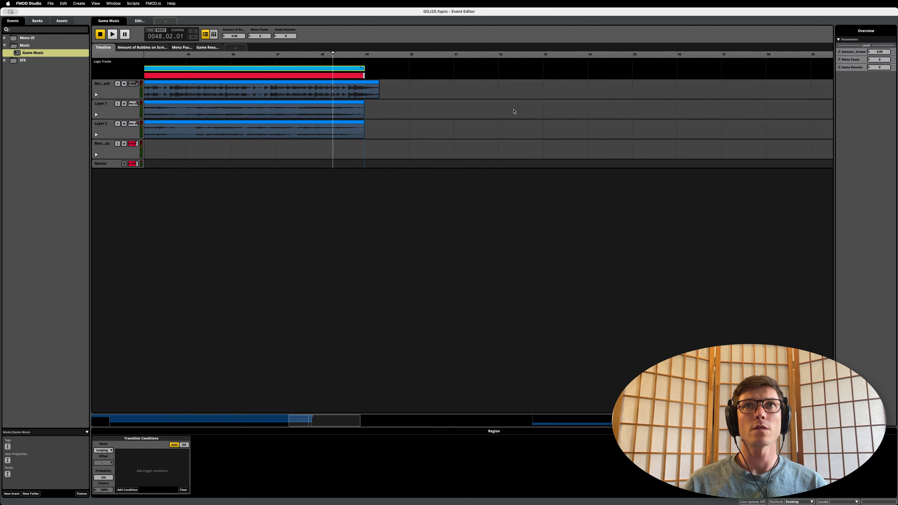
pyautogui.scroll(3, 374, 87)
pyautogui.click(370, 96)
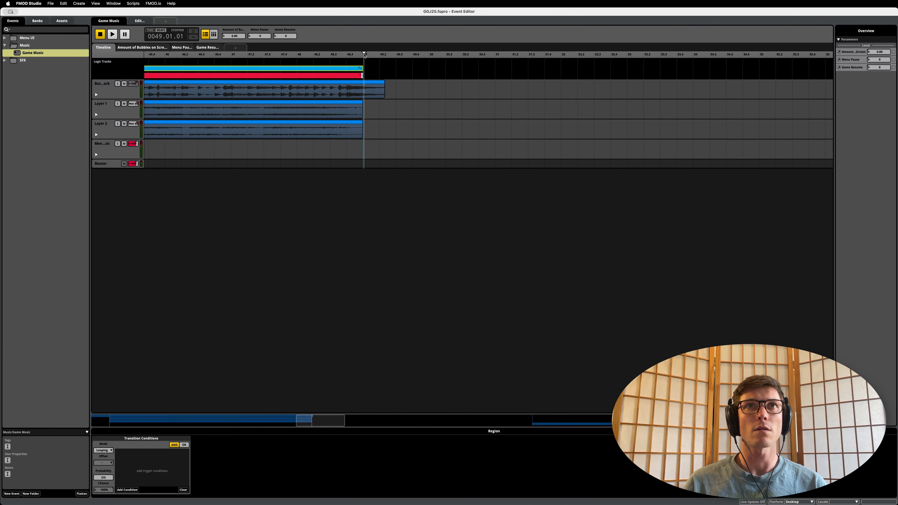
# Step: Select the base track's instrument and examine its tail past the loop region's end in relation to the event's whole timeline
pyautogui.click(372, 83)
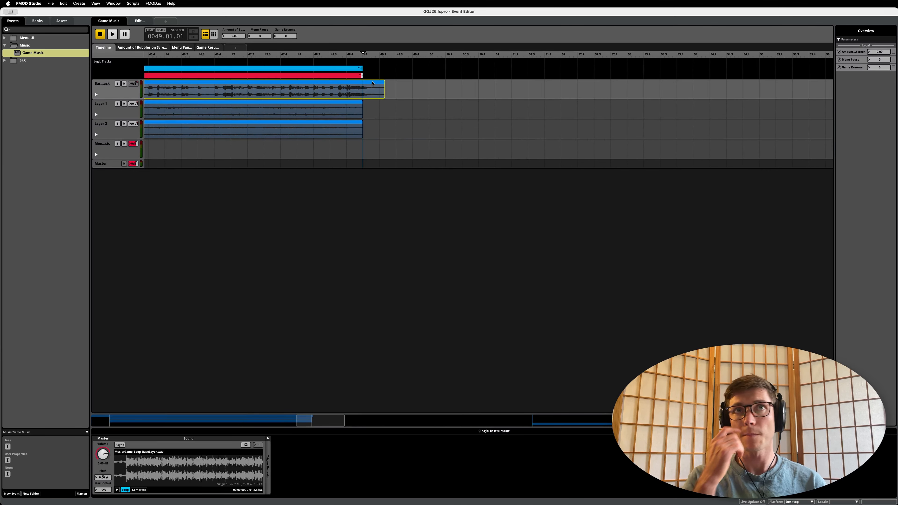
pyautogui.scroll(-3, 415, 102)
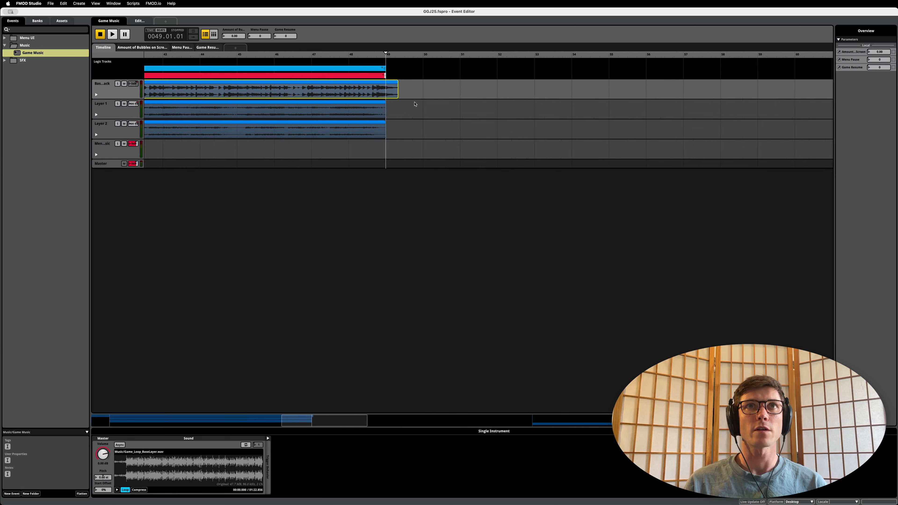
pyautogui.scroll(-2, 415, 103)
pyautogui.scroll(-8, 415, 103)
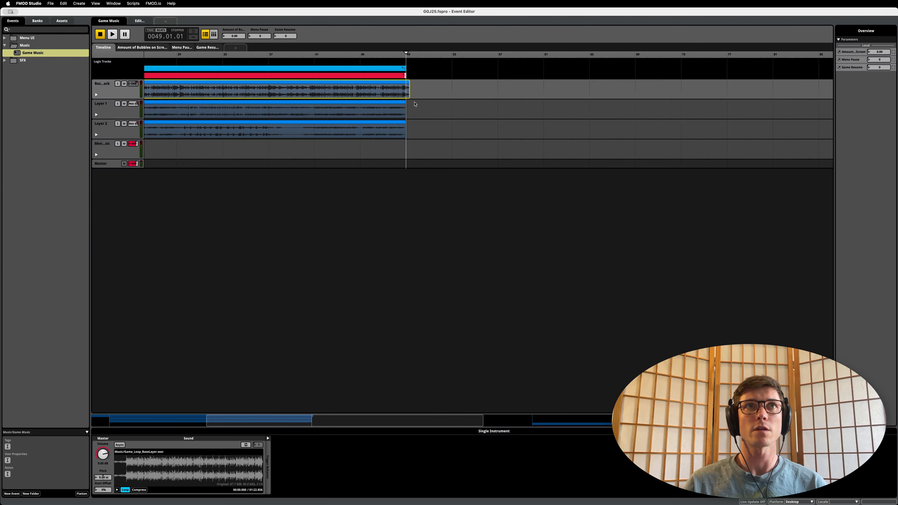
pyautogui.scroll(2, 415, 103)
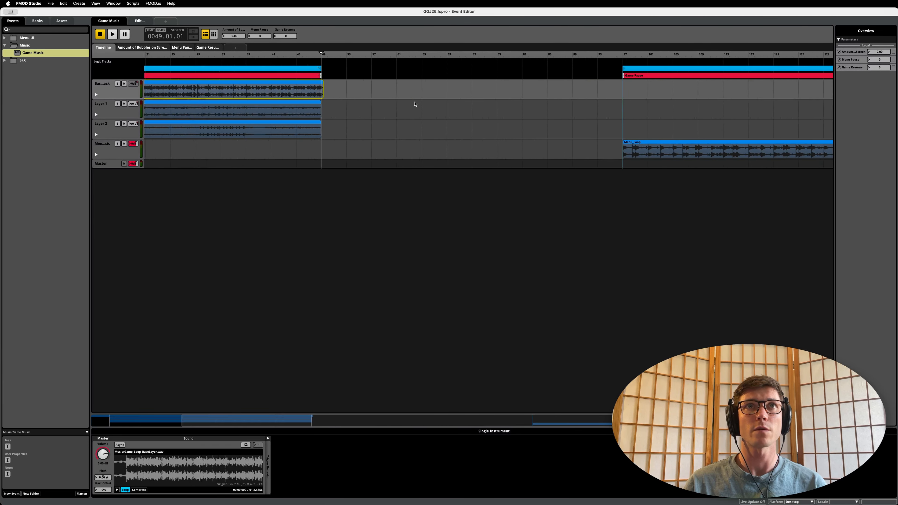
pyautogui.hscroll(-4, 415, 106)
pyautogui.scroll(6, 447, 80)
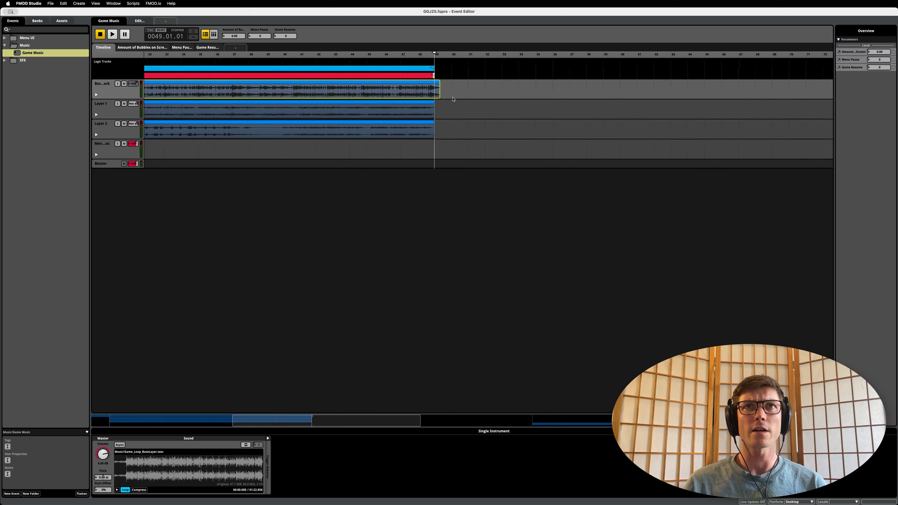
pyautogui.scroll(-8, 435, 99)
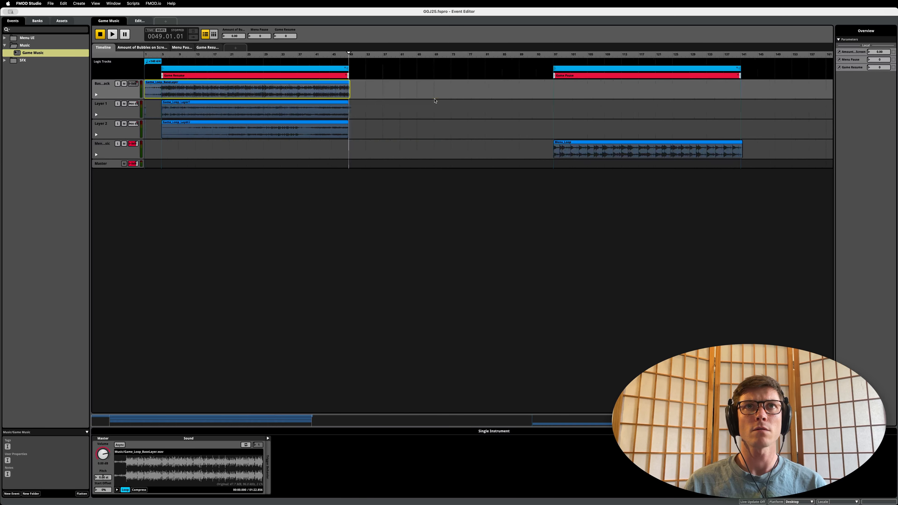
pyautogui.hscroll(-2, 434, 97)
pyautogui.scroll(2, 244, 105)
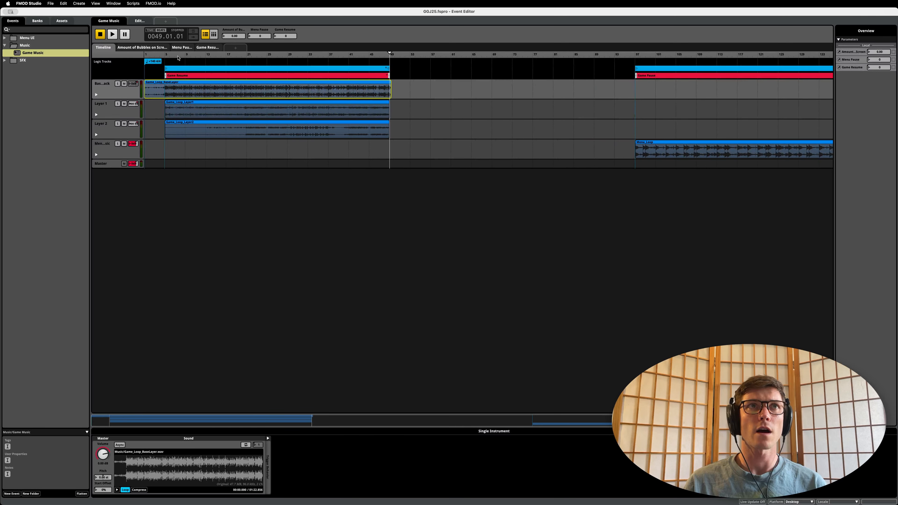
# Step: Move the playhead back and forth between the start and end of the loop region above Game Resume, finishing at 46.03.02
pyautogui.moveTo(178, 58); pyautogui.dragTo(165, 56)
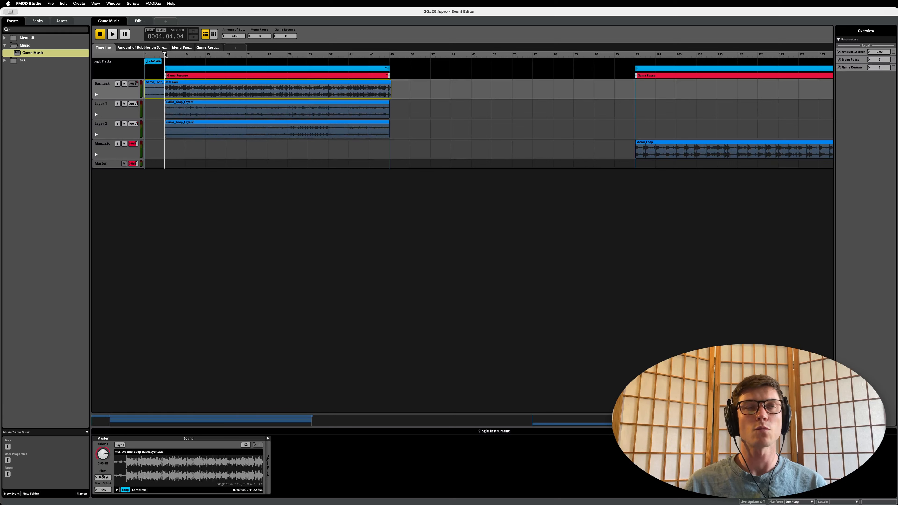
pyautogui.moveTo(165, 54); pyautogui.dragTo(390, 60)
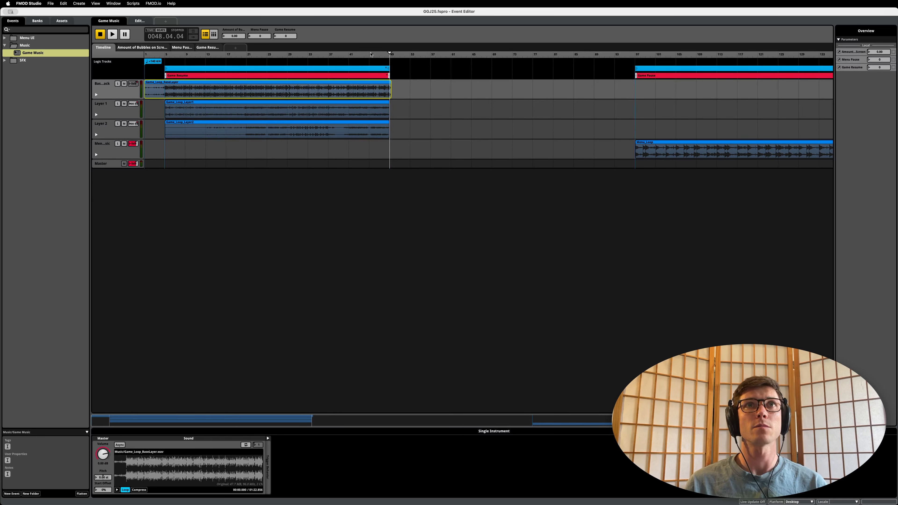
pyautogui.click(348, 58)
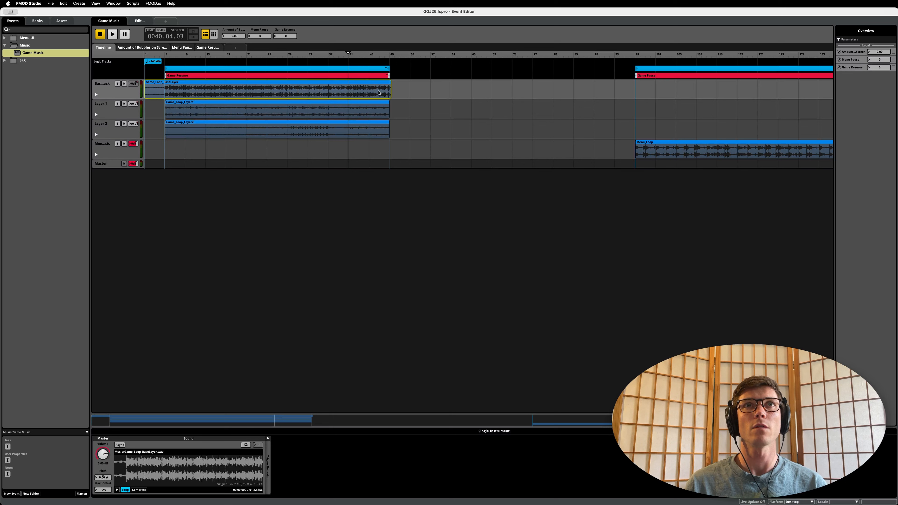
pyautogui.moveTo(367, 59); pyautogui.dragTo(369, 58)
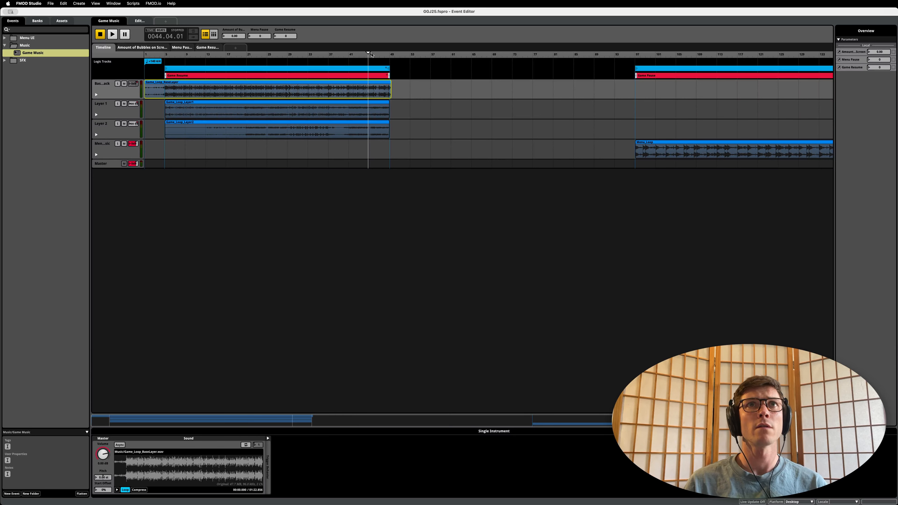
pyautogui.moveTo(370, 55); pyautogui.dragTo(165, 61)
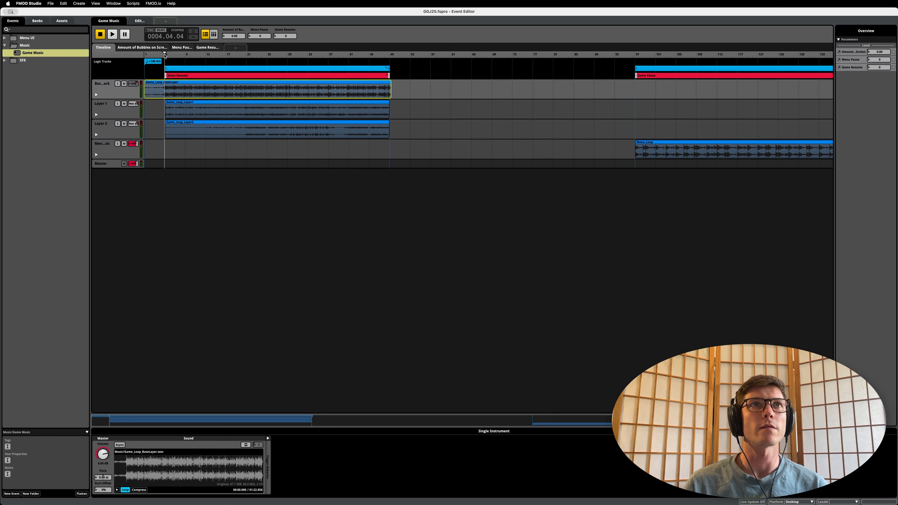
pyautogui.moveTo(165, 55); pyautogui.dragTo(378, 63)
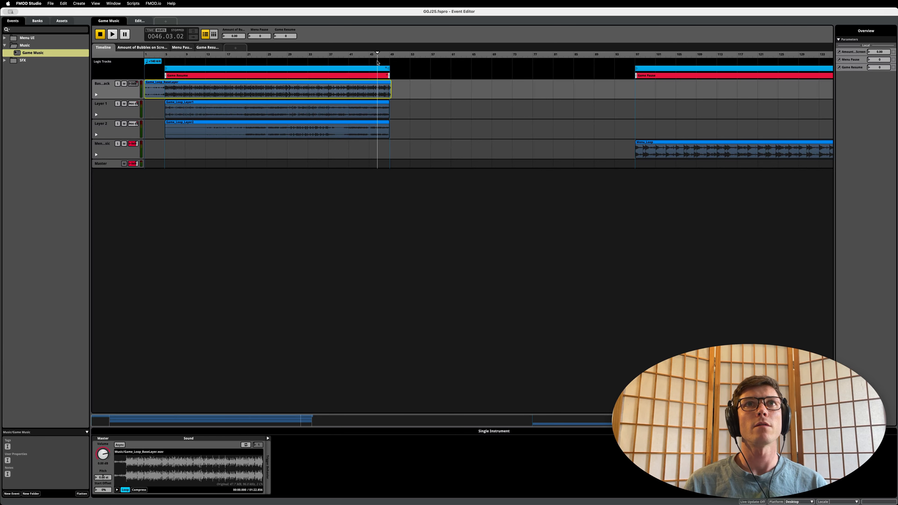
# Step: Expand and collapse the transition timeline of the loop region above Game Resume twice to examine how its end joins its start
pyautogui.click(378, 67)
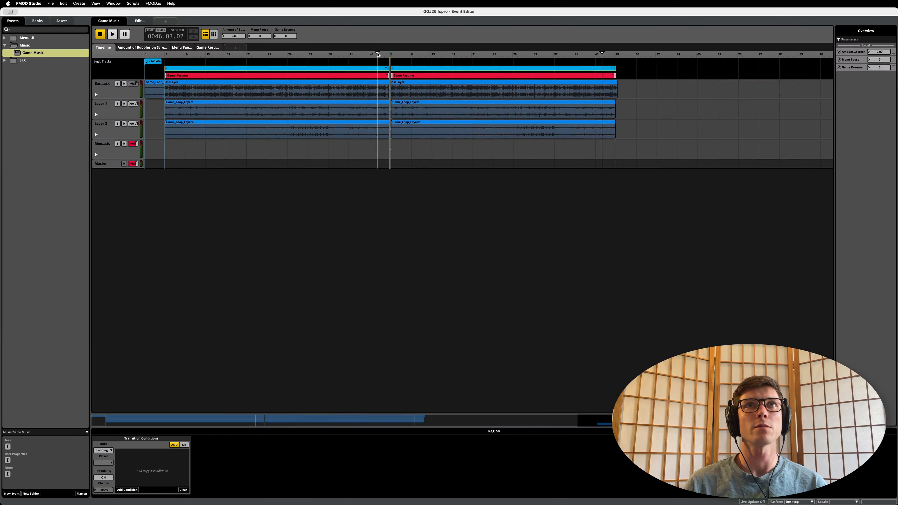
pyautogui.doubleClick(365, 69)
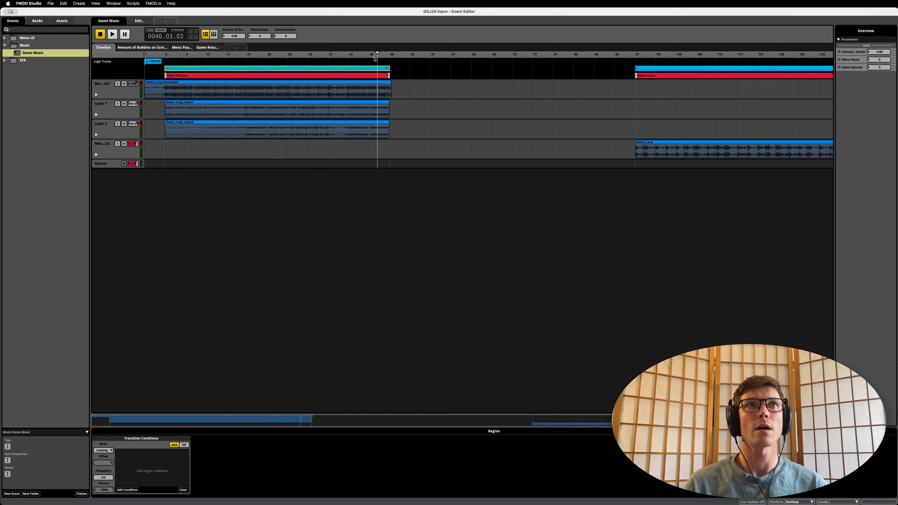
pyautogui.click(364, 69)
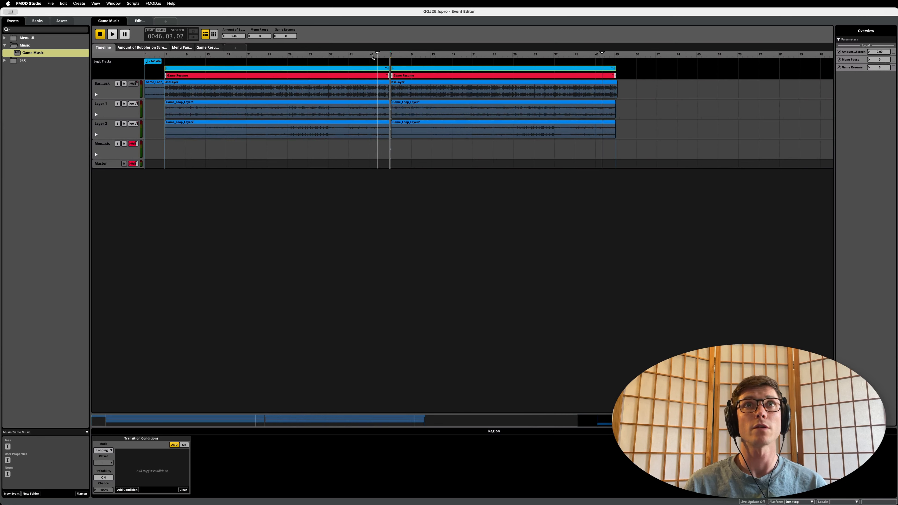
pyautogui.doubleClick(371, 69)
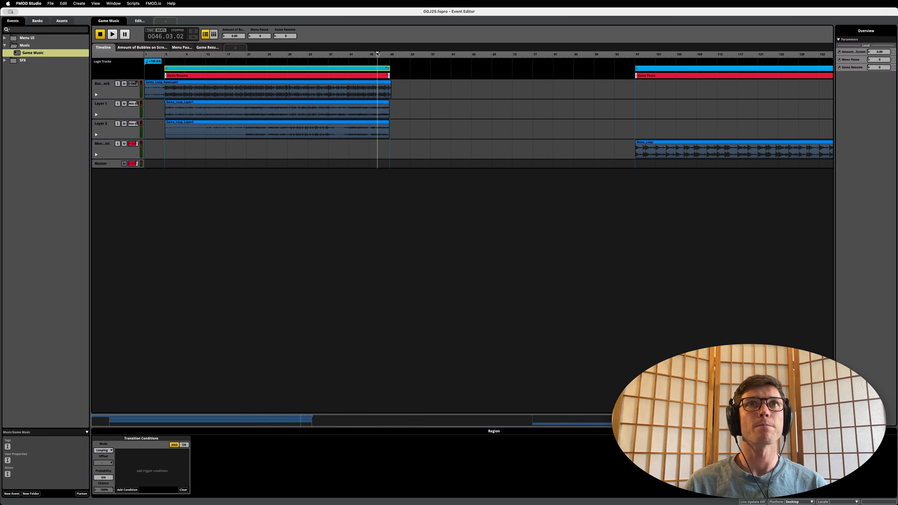
# Step: Sweep the playhead through the loop region above Game Resume and return it to the region's start at 5.01.03
pyautogui.moveTo(377, 54)
pyautogui.mouseDown()
pyautogui.moveTo(162, 57)
pyautogui.moveTo(382, 65)
pyautogui.mouseUp()
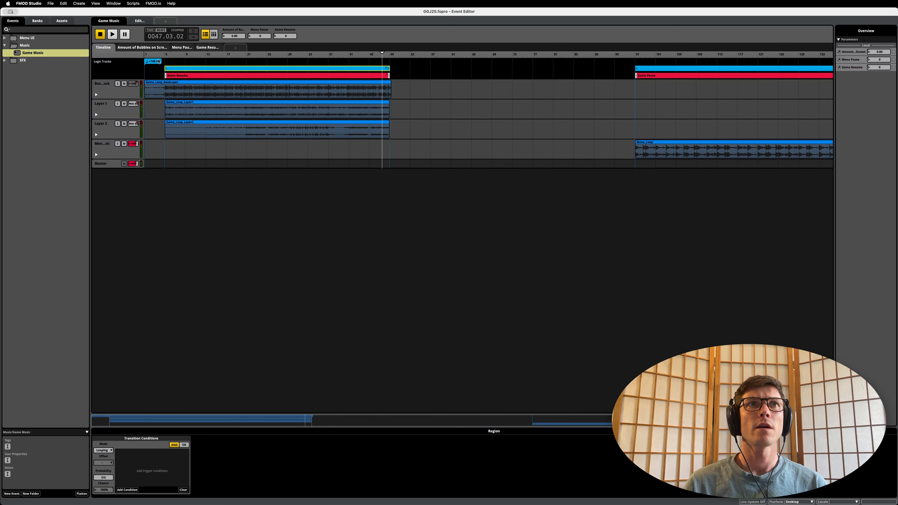
pyautogui.moveTo(160, 56); pyautogui.dragTo(388, 56)
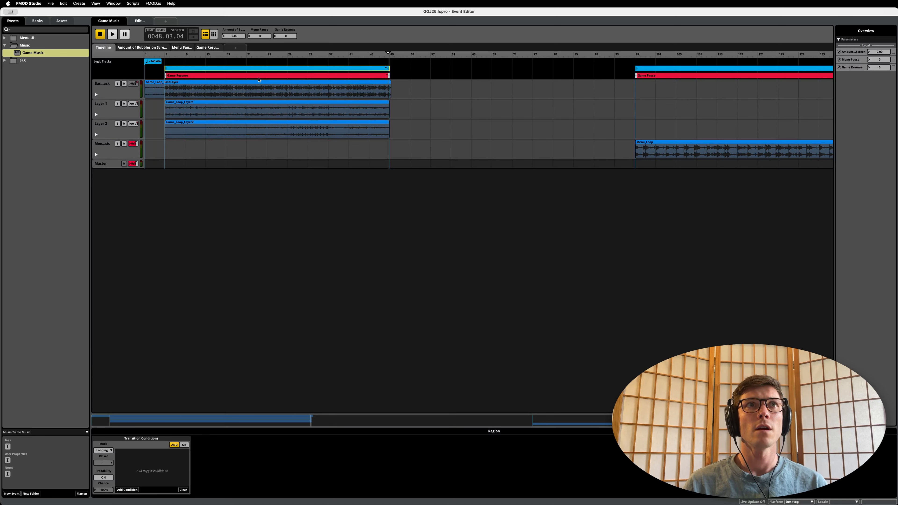
pyautogui.moveTo(188, 56); pyautogui.dragTo(165, 55)
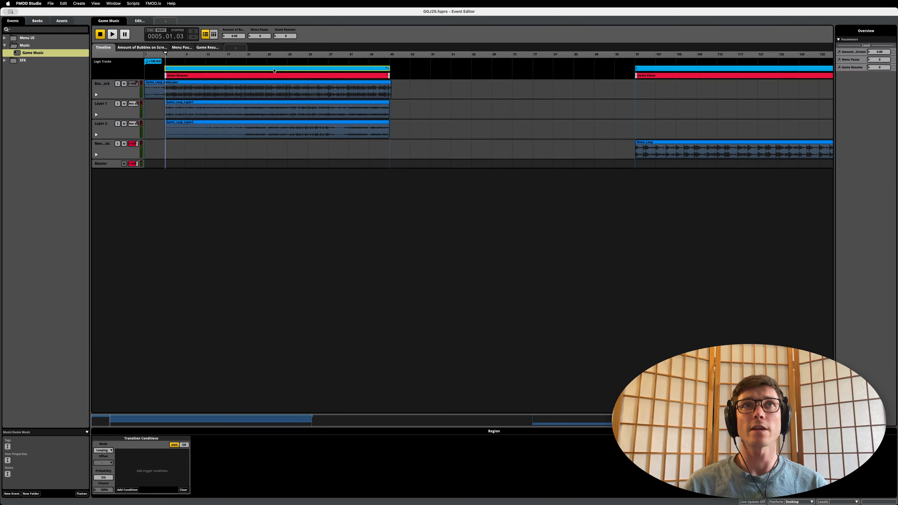
# Step: Select the loop region above Game Pause, followed by the red Game Resume transition region, to examine their transition conditions
pyautogui.scroll(-5, 653, 58)
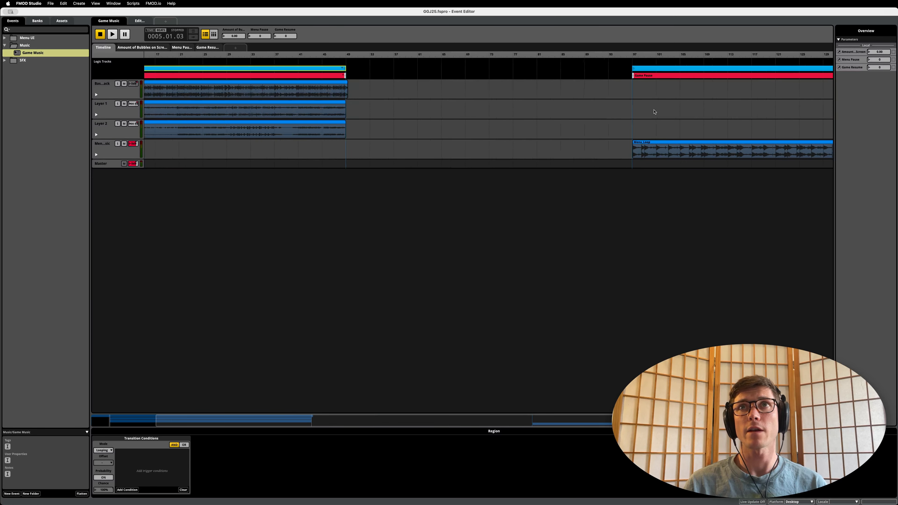
pyautogui.click(658, 68)
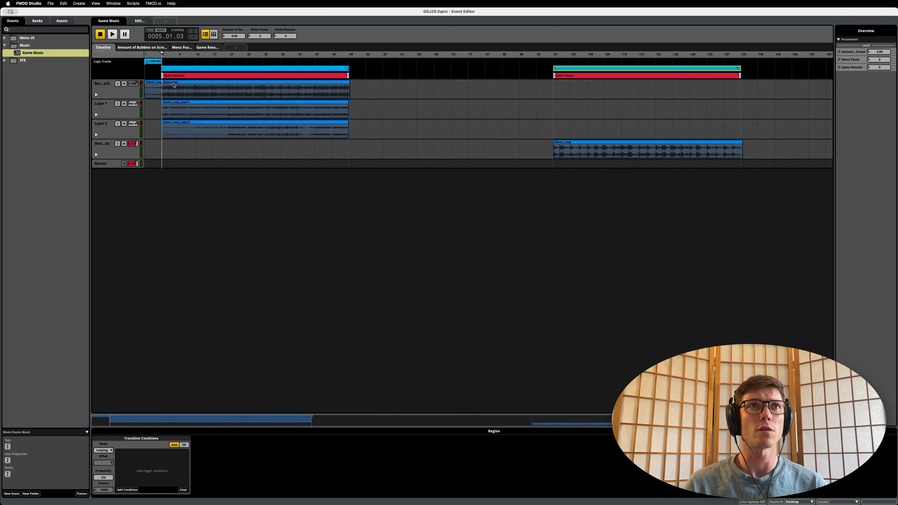
pyautogui.scroll(5, 320, 82)
pyautogui.click(282, 76)
pyautogui.hscroll(-5, 364, 118)
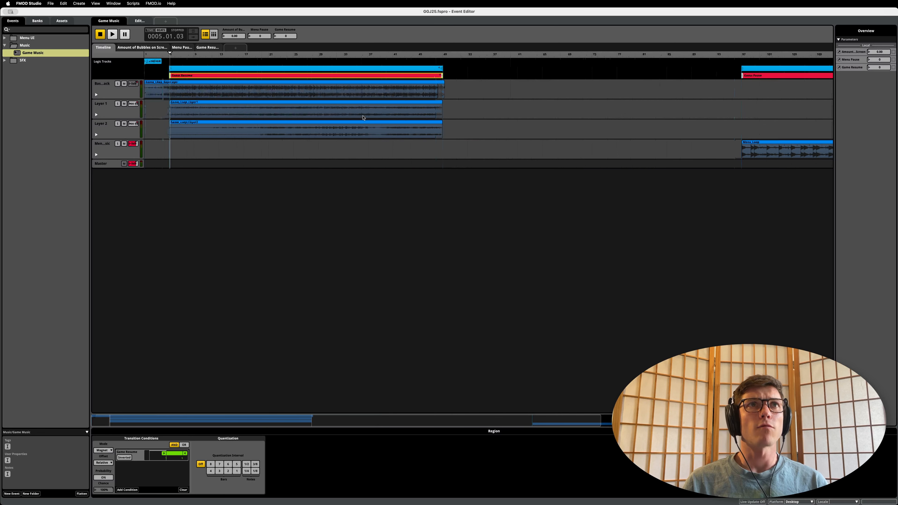
pyautogui.scroll(-2, 329, 101)
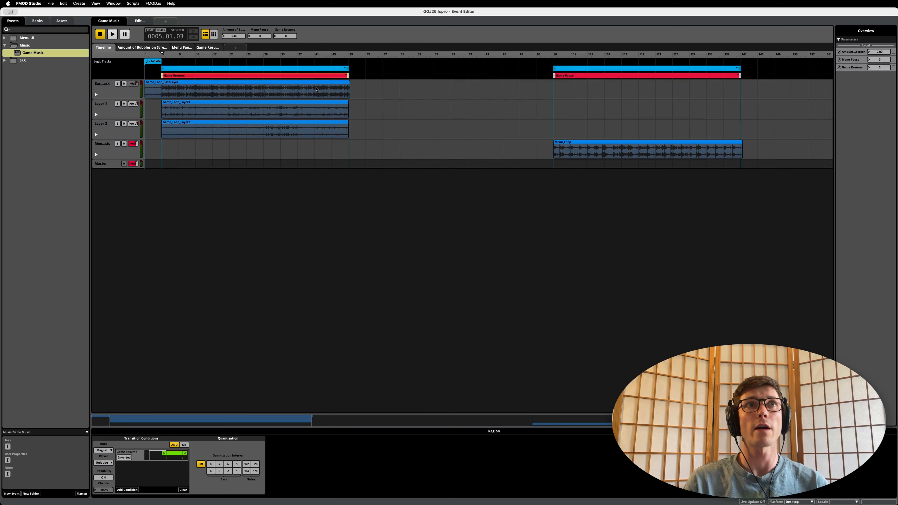
# Step: With the playhead at 11.02.01, switch on the Menu Pause parameter and move the playhead to 97.02.01 in the Game Pause region
pyautogui.click(185, 56)
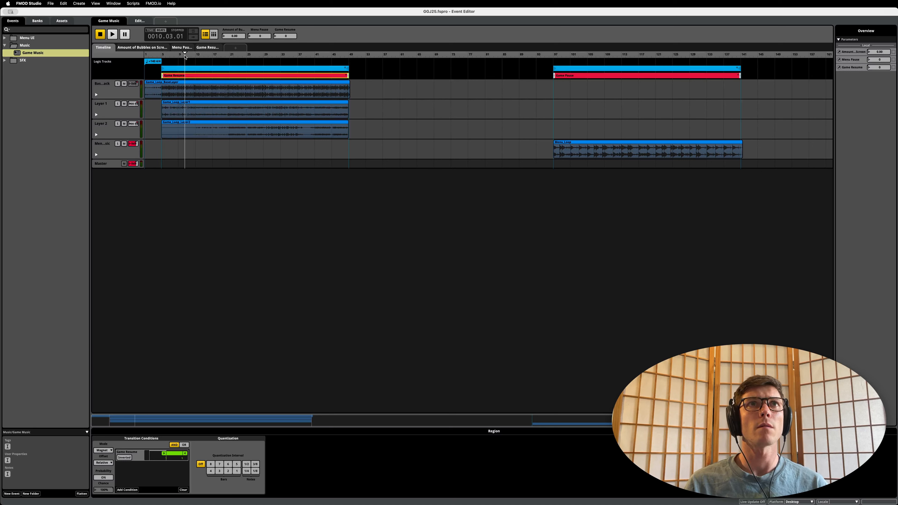
pyautogui.moveTo(174, 55)
pyautogui.mouseDown()
pyautogui.moveTo(166, 55)
pyautogui.moveTo(188, 55)
pyautogui.mouseUp()
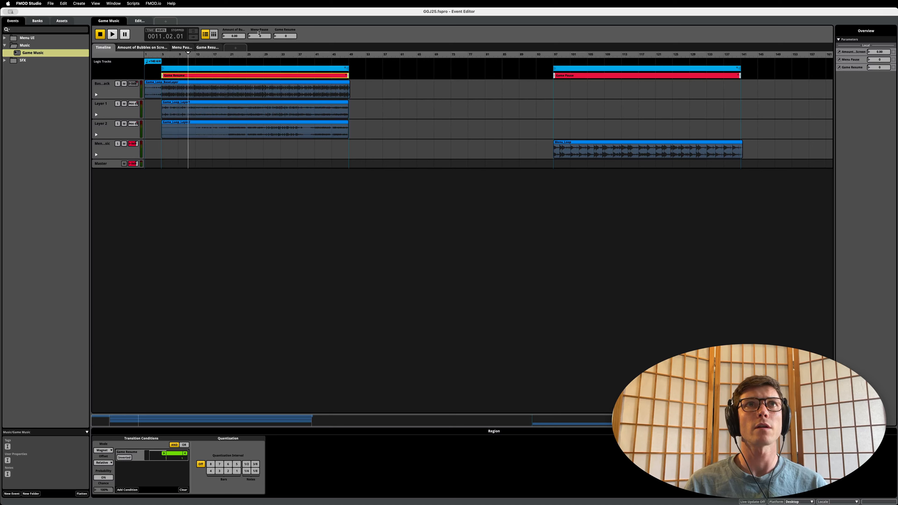
pyautogui.click(261, 36)
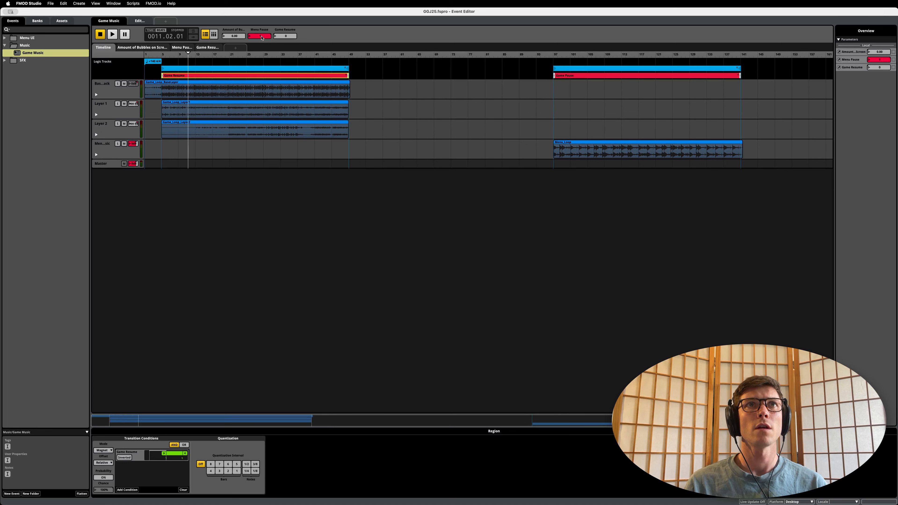
pyautogui.moveTo(186, 54); pyautogui.dragTo(554, 49)
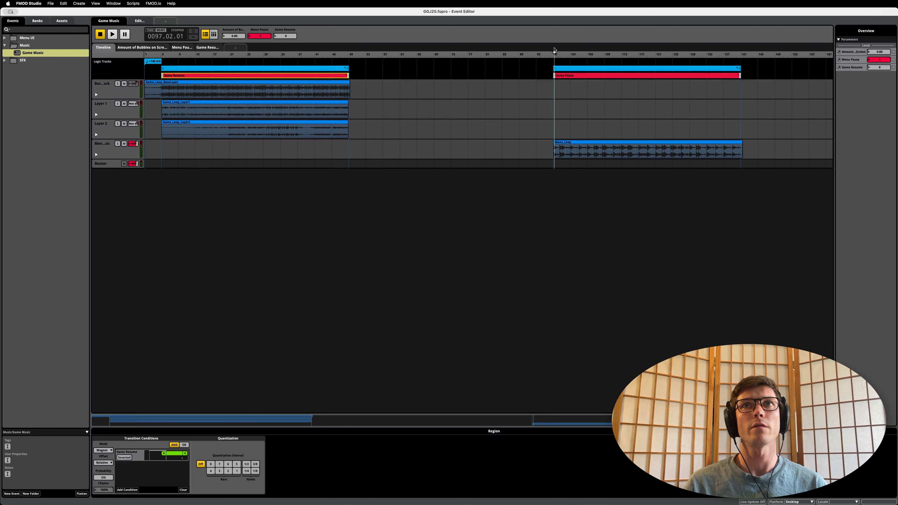
# Step: Reset Menu Pause to 0, switch on Game Resume, move the playhead back to 5.01.04 and reset Game Resume to 0
pyautogui.click(259, 36)
pyautogui.click(290, 36)
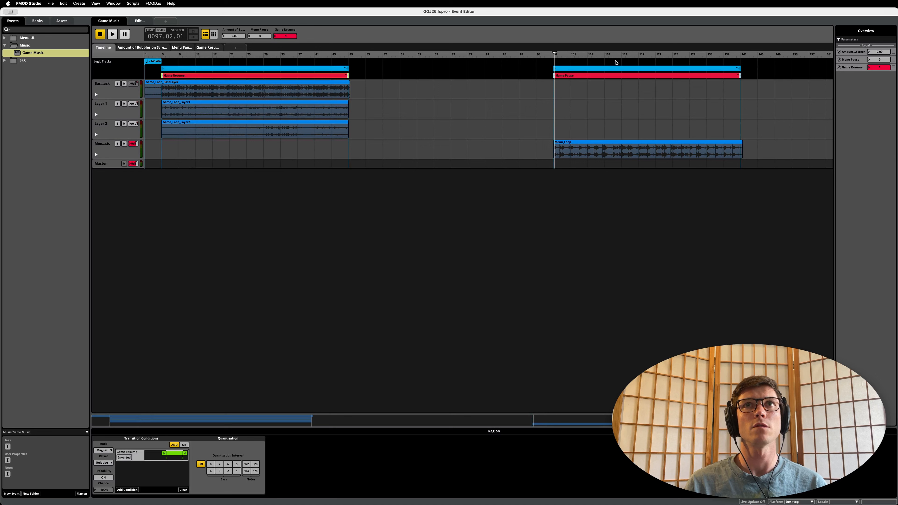
pyautogui.moveTo(553, 57); pyautogui.dragTo(163, 71)
pyautogui.click(285, 34)
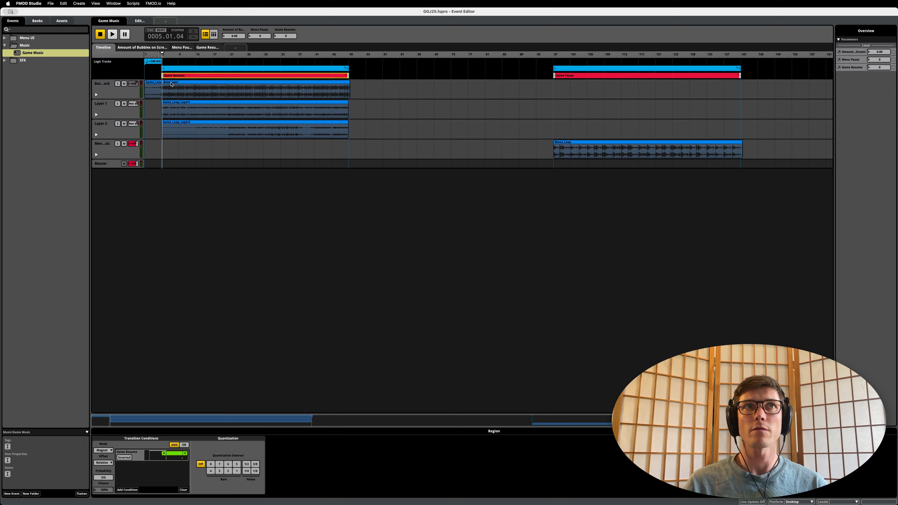
# Step: Move the playhead between the openings of the Game Resume and Game Pause regions, finishing at 6.04.04, to compare their entry points
pyautogui.click(163, 54)
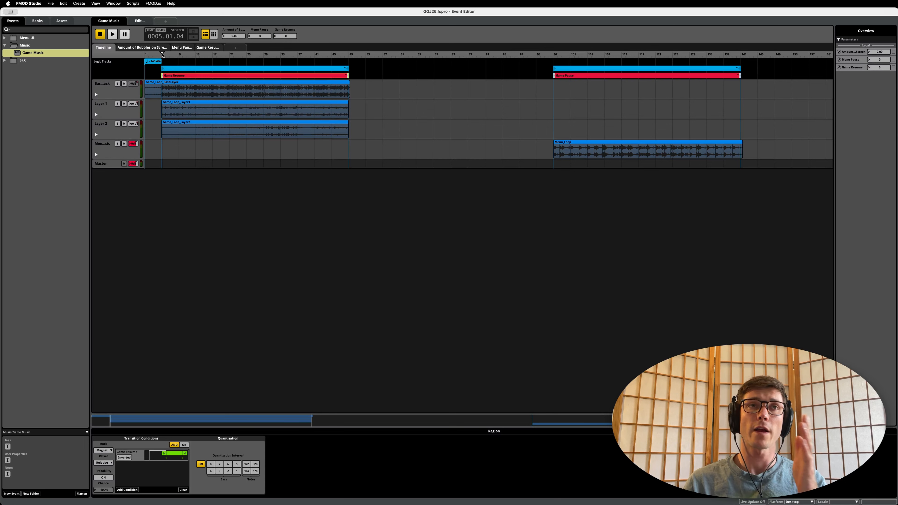
pyautogui.click(161, 53)
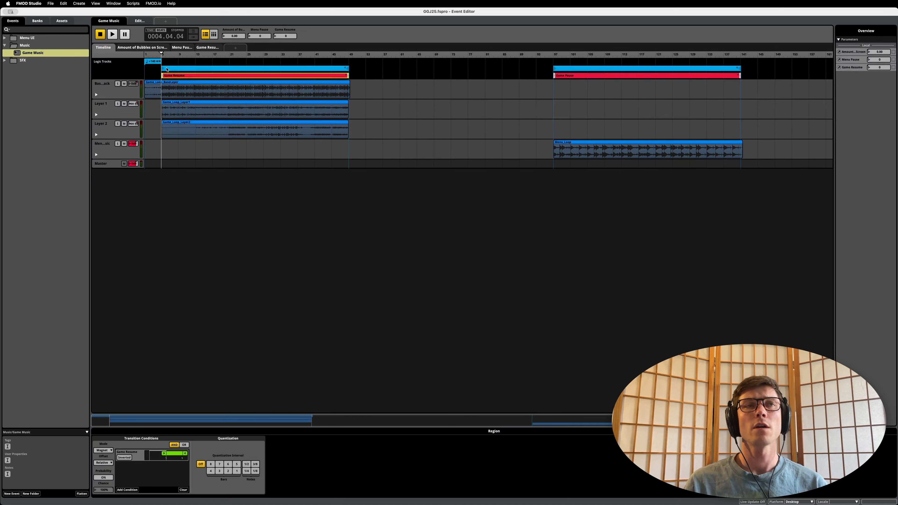
pyautogui.moveTo(161, 53); pyautogui.dragTo(173, 62)
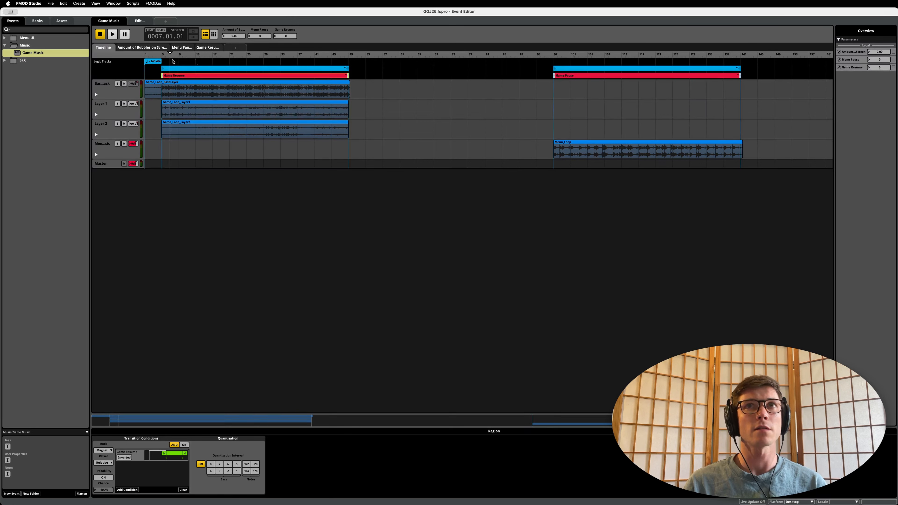
pyautogui.moveTo(553, 55); pyautogui.dragTo(564, 54)
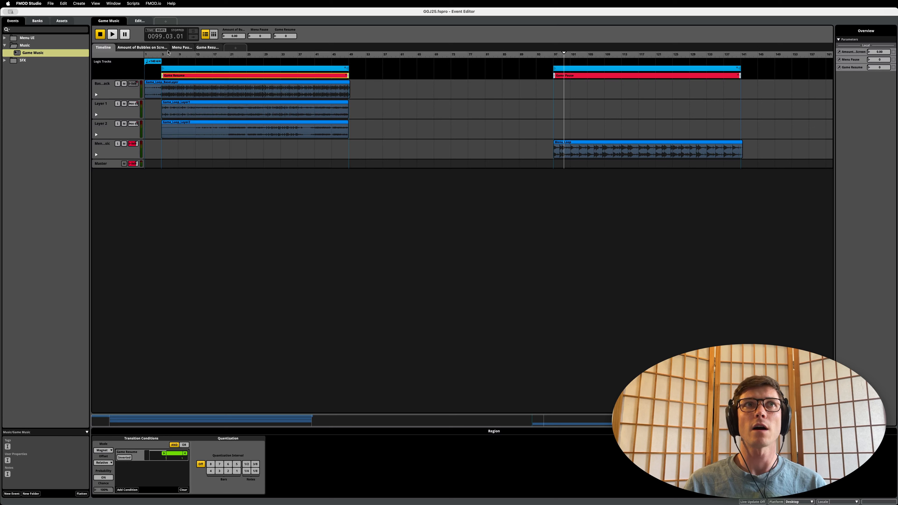
pyautogui.moveTo(162, 55); pyautogui.dragTo(170, 55)
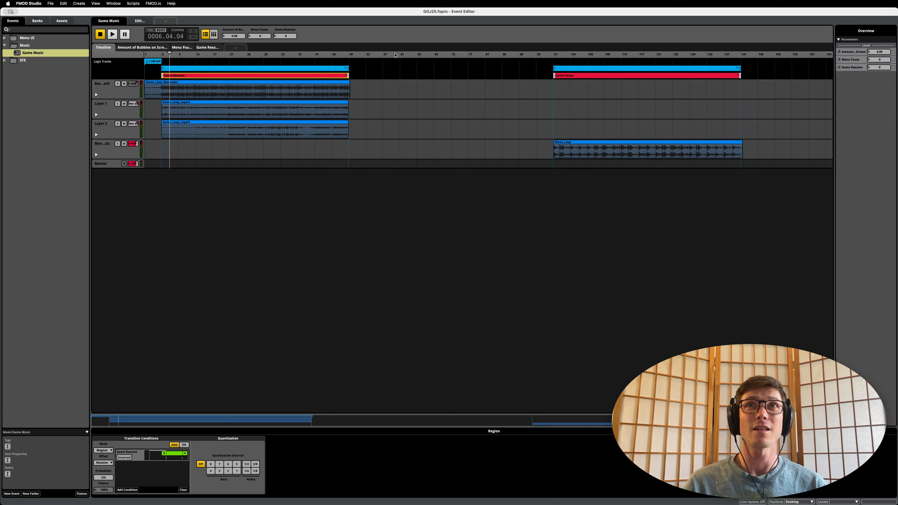
# Step: Move the playhead through the Game Resume region to 18.04.01 and review the region's transition Offset options, keeping Relative
pyautogui.moveTo(559, 55); pyautogui.dragTo(562, 55)
pyautogui.click(161, 55)
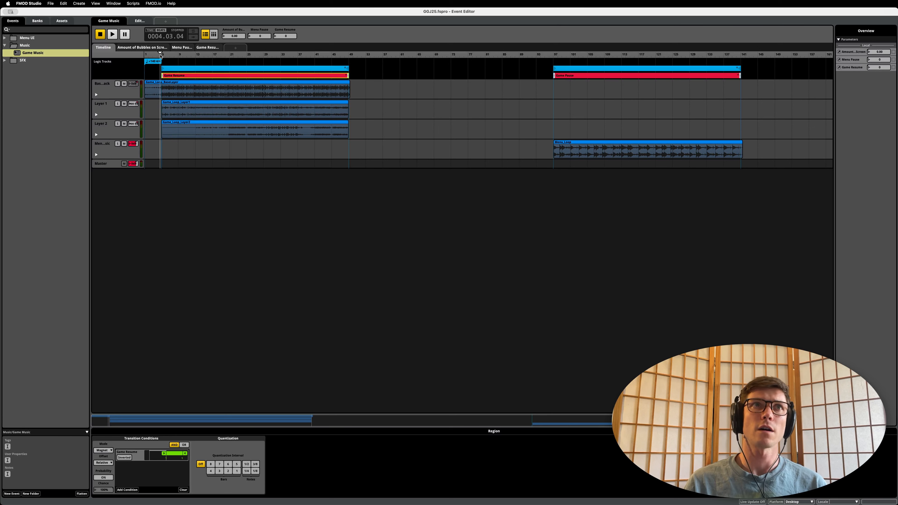
pyautogui.moveTo(160, 55); pyautogui.dragTo(165, 55)
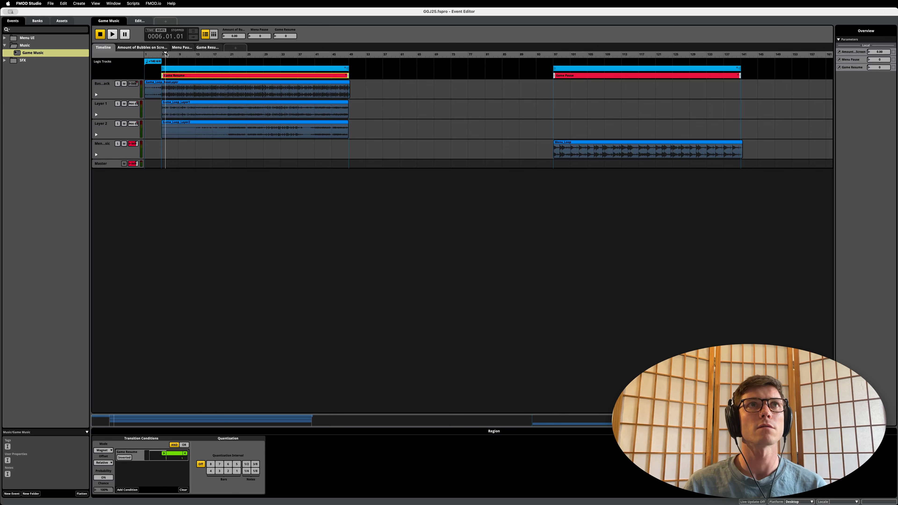
pyautogui.moveTo(165, 54); pyautogui.dragTo(162, 54)
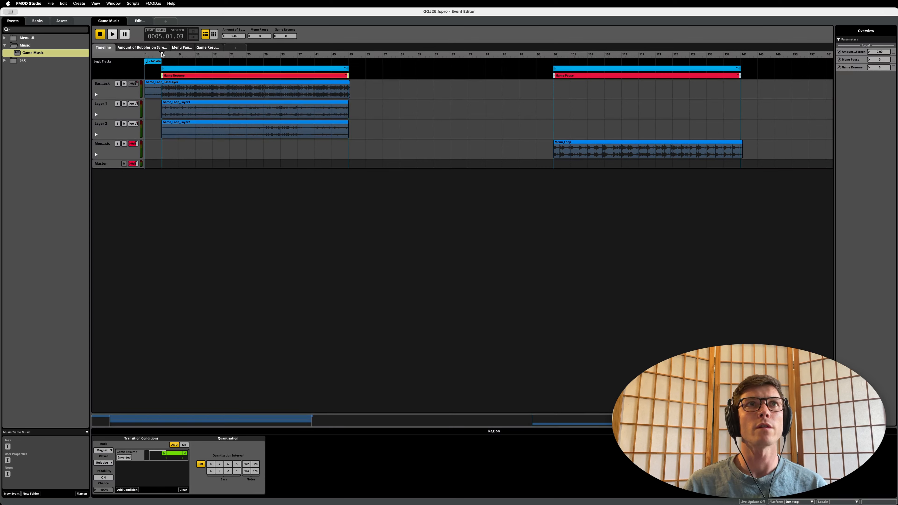
pyautogui.moveTo(162, 54); pyautogui.dragTo(220, 55)
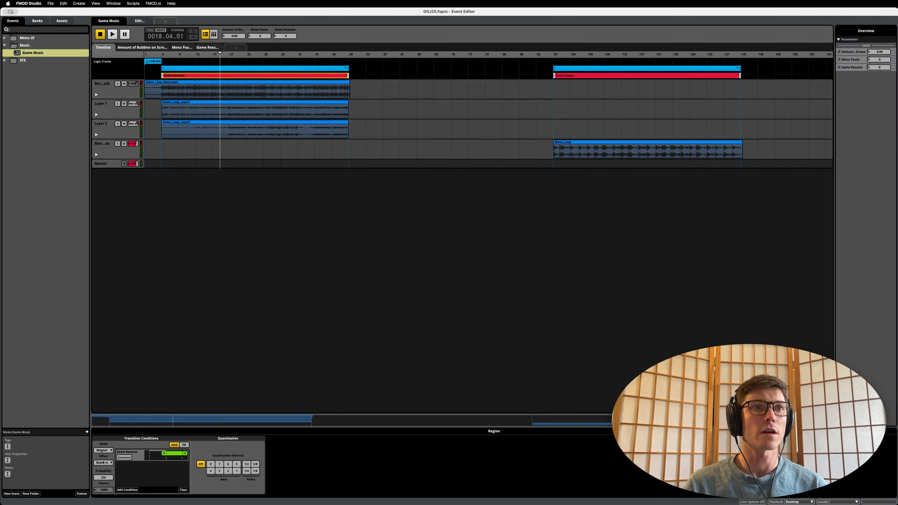
pyautogui.click(107, 464)
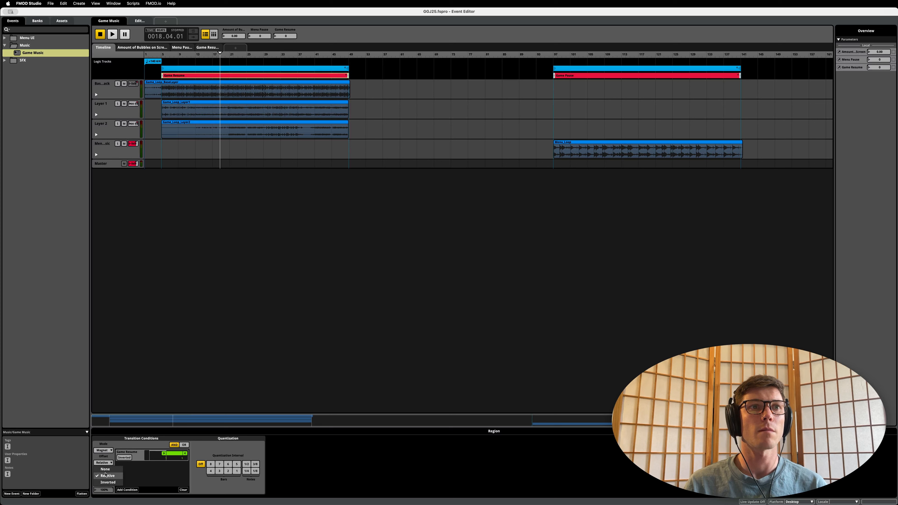
pyautogui.click(109, 479)
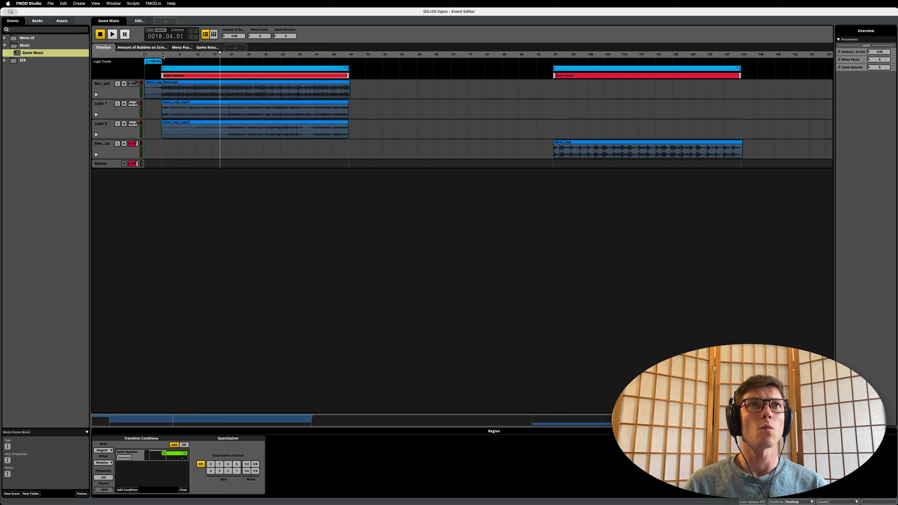
# Step: Move the playhead to 12.04.04, from 105.02.01 to 113.01.02, and finally to 30.04.03 to compare relative positions in the two regions
pyautogui.click(163, 55)
pyautogui.moveTo(162, 55); pyautogui.dragTo(198, 55)
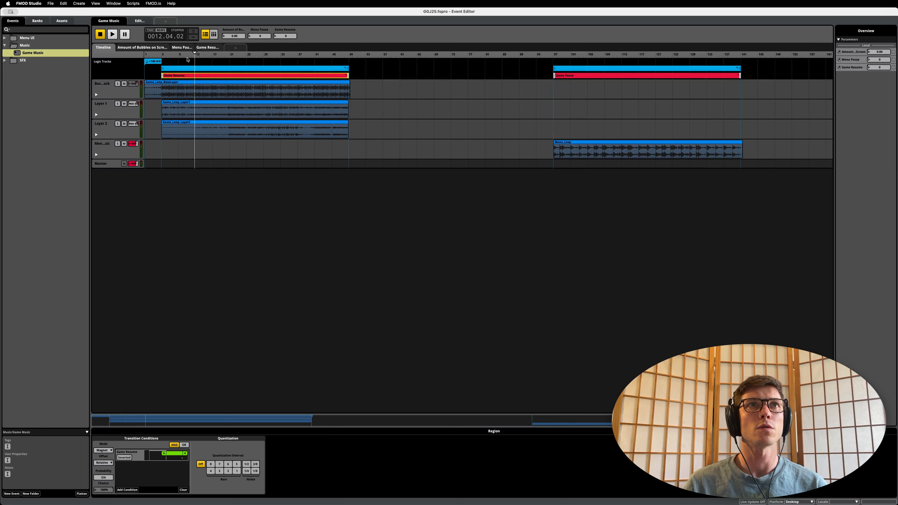
pyautogui.moveTo(196, 54); pyautogui.dragTo(196, 55)
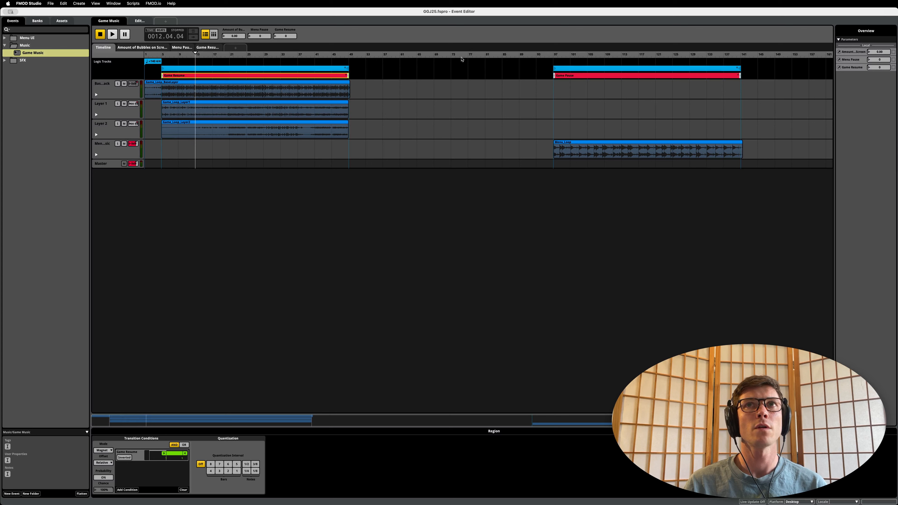
pyautogui.click(588, 55)
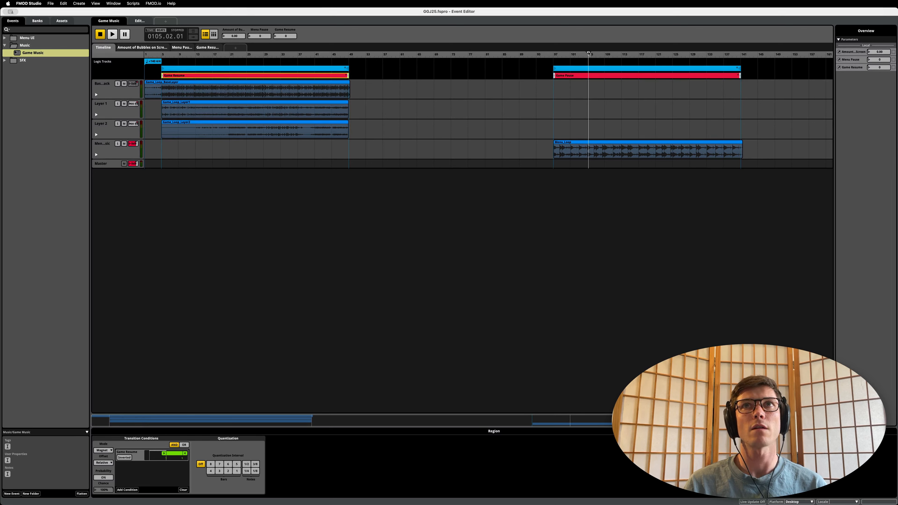
pyautogui.moveTo(588, 54); pyautogui.dragTo(622, 59)
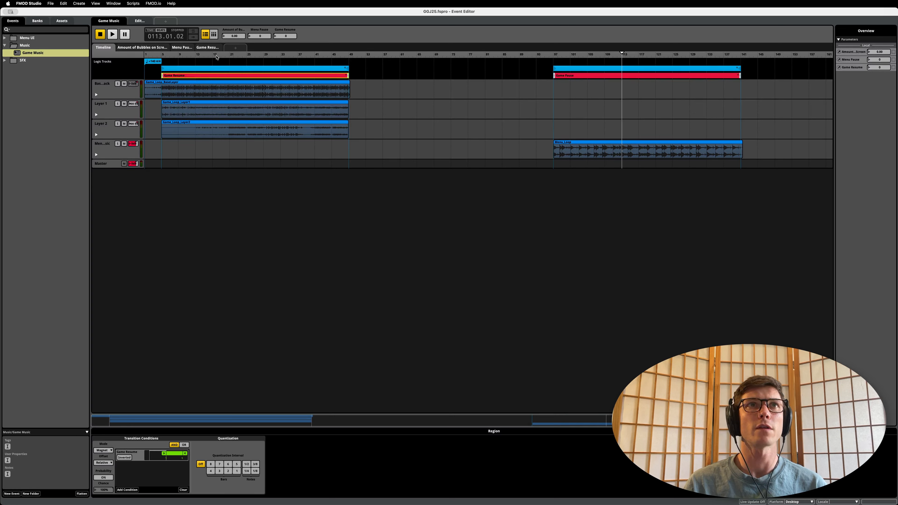
pyautogui.click(213, 58)
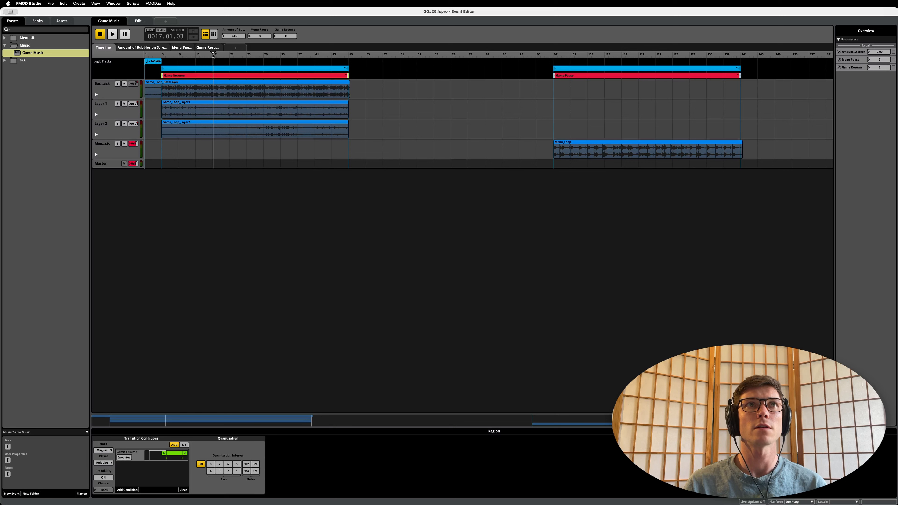
pyautogui.moveTo(213, 56); pyautogui.dragTo(272, 62)
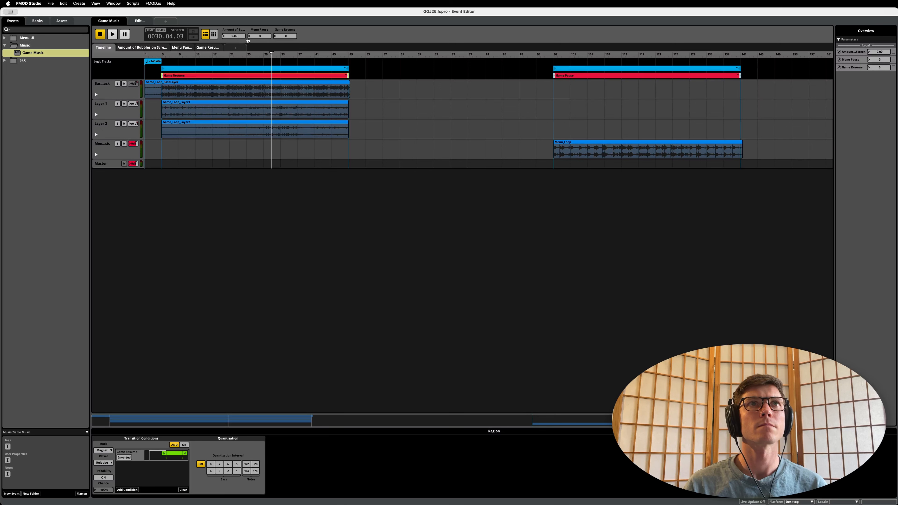
# Step: Start timeline playback near bar 9 of the Game Resume region and switch on Menu Pause to audition the transition
pyautogui.click(218, 48)
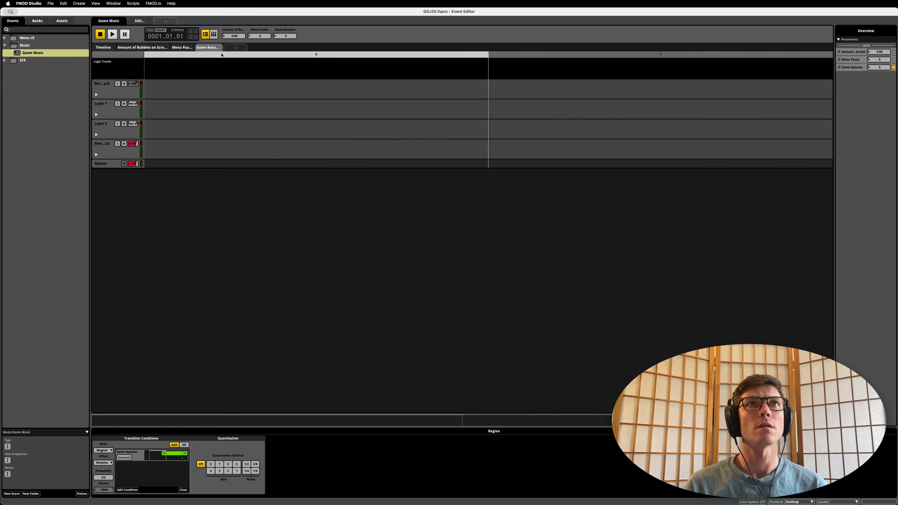
pyautogui.click(103, 47)
pyautogui.click(182, 55)
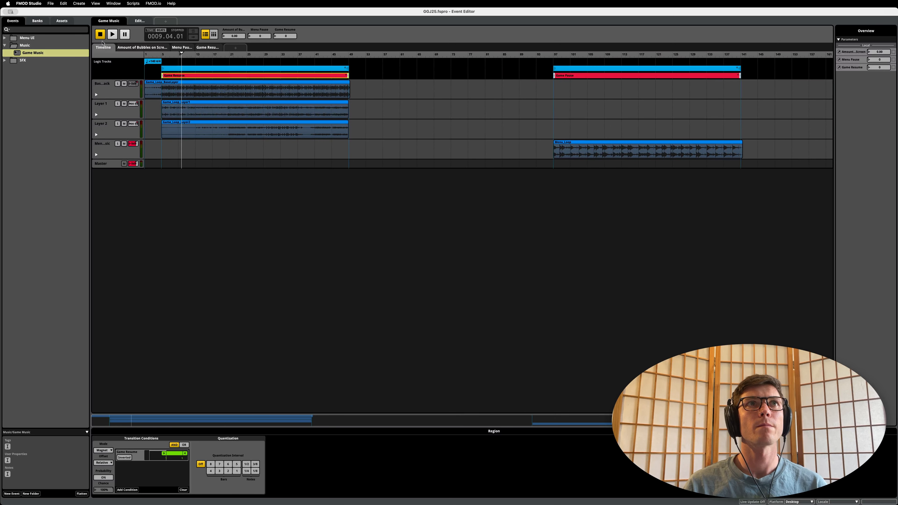
pyautogui.press('space')
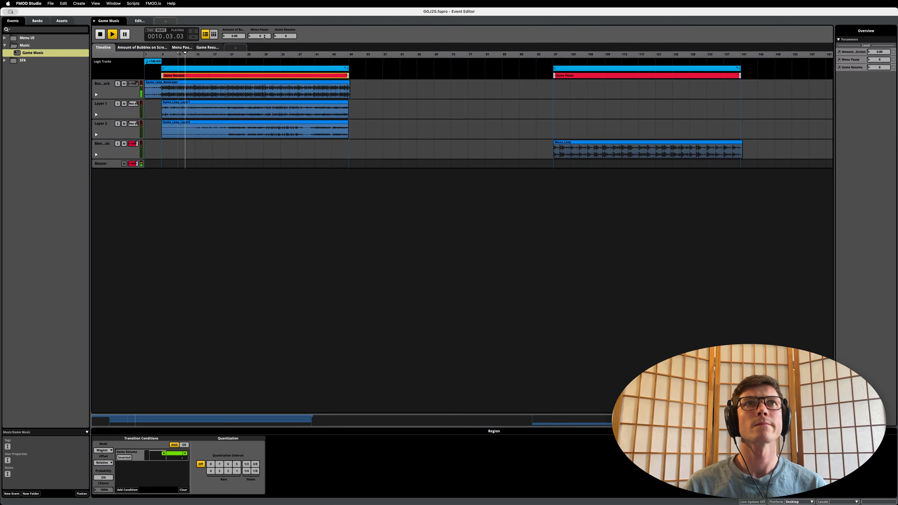
pyautogui.moveTo(264, 37); pyautogui.dragTo(264, 26)
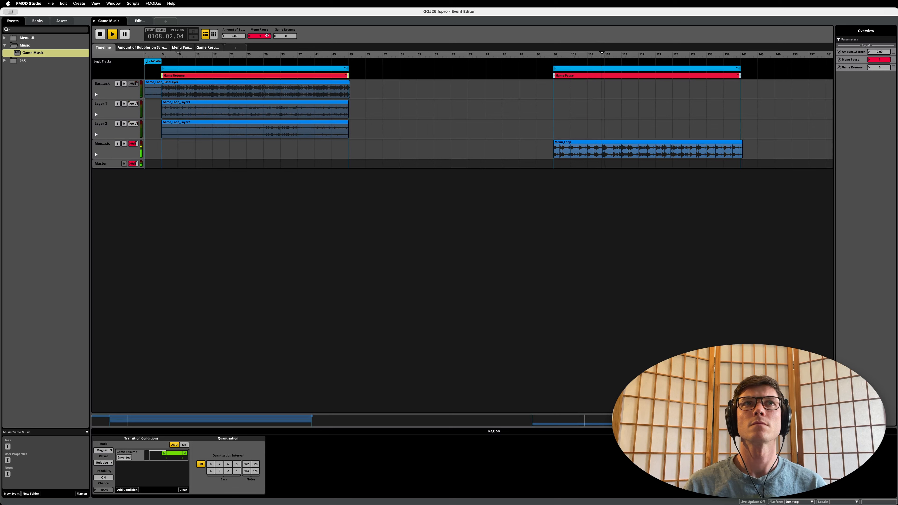
# Step: Alternate Game Resume and Menu Pause during playback to audition both transitions, raising the amount of bubbles in between and finishing with Game Resume on
pyautogui.click(258, 37)
pyautogui.click(286, 36)
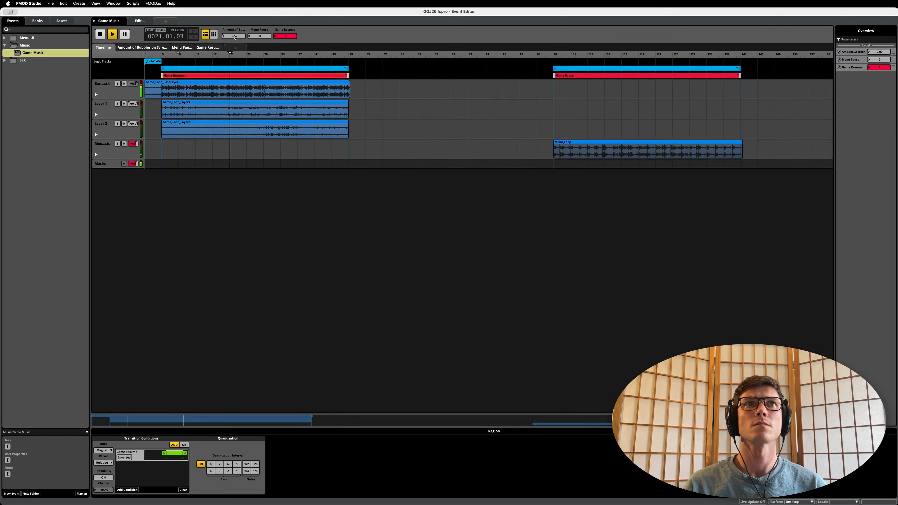
pyautogui.moveTo(235, 36); pyautogui.dragTo(262, 34)
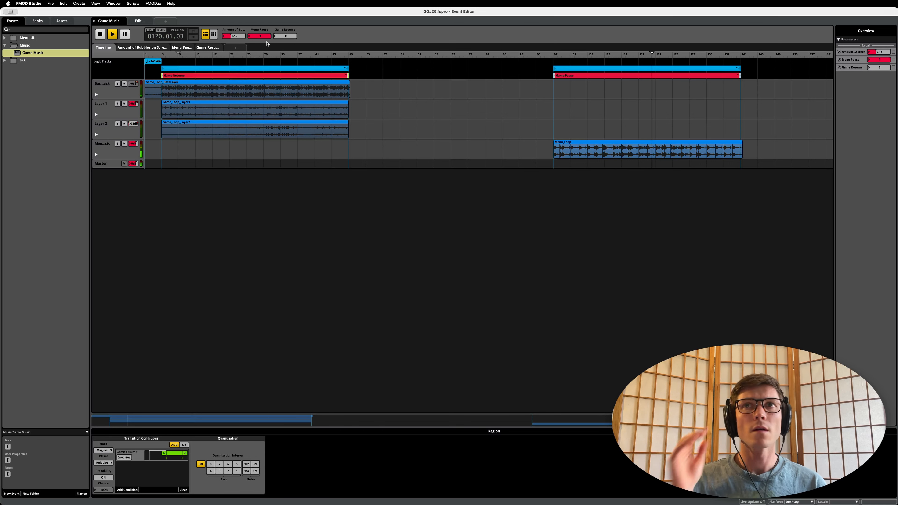
pyautogui.moveTo(260, 36); pyautogui.dragTo(234, 24)
pyautogui.moveTo(286, 35); pyautogui.dragTo(285, 25)
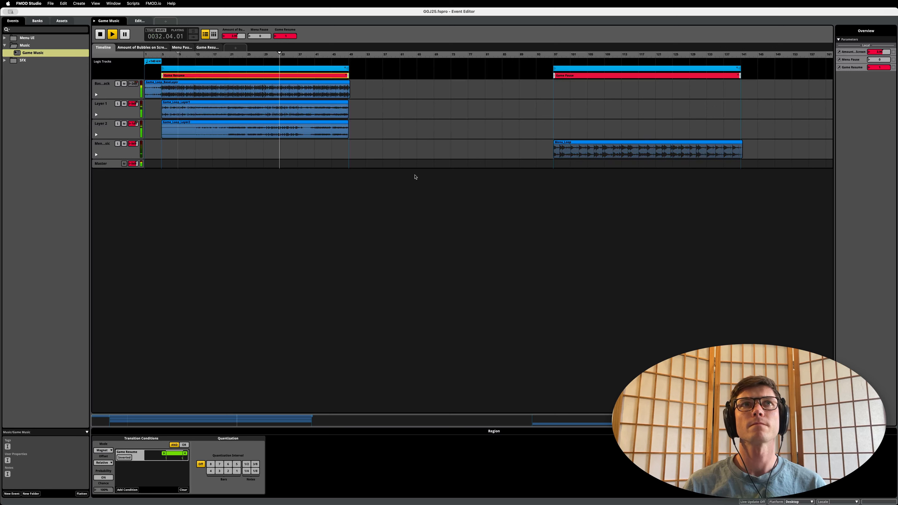
# Step: Lower the amount of bubbles to 0.20, stop playback and reset Game Resume to 0
pyautogui.moveTo(236, 36); pyautogui.dragTo(236, 60)
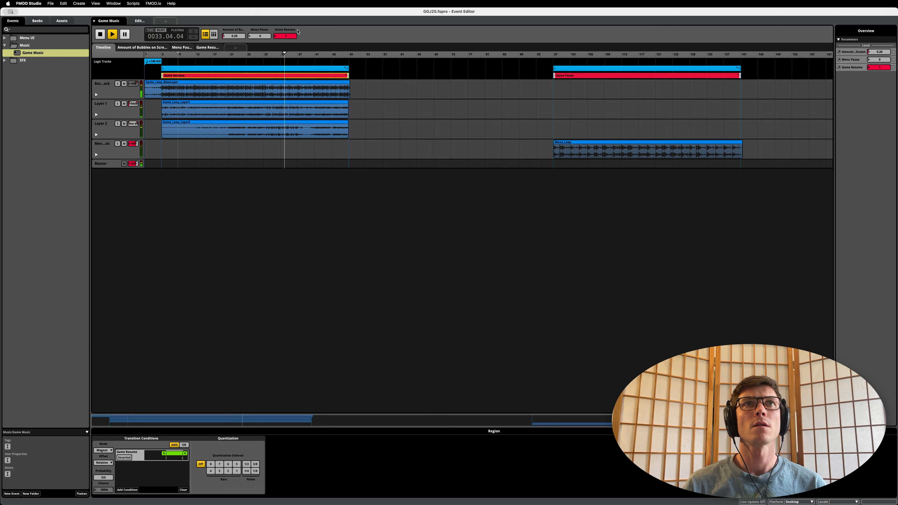
pyautogui.press('space')
pyautogui.moveTo(280, 36); pyautogui.dragTo(266, 216)
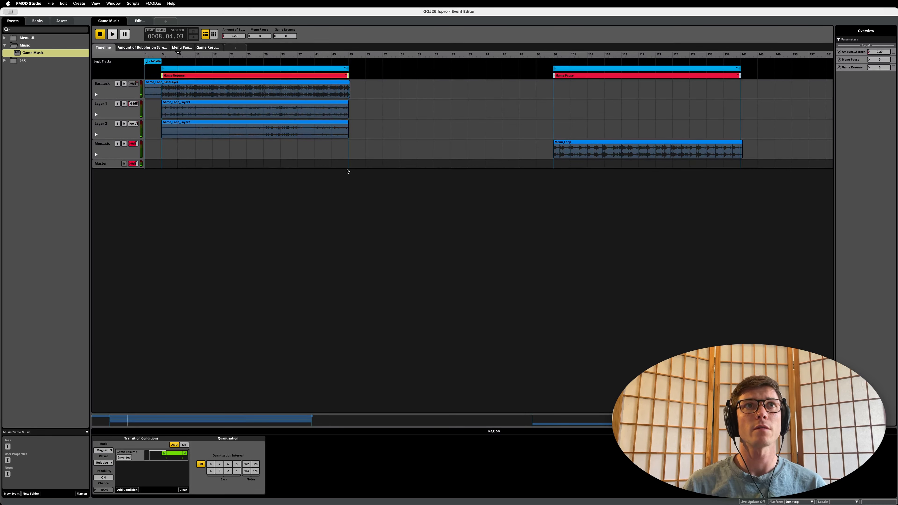
# Step: Open the Game Resume region's transition timeline, place the playhead at 1.02.01 inside it and examine the source and destination fades
pyautogui.doubleClick(305, 76)
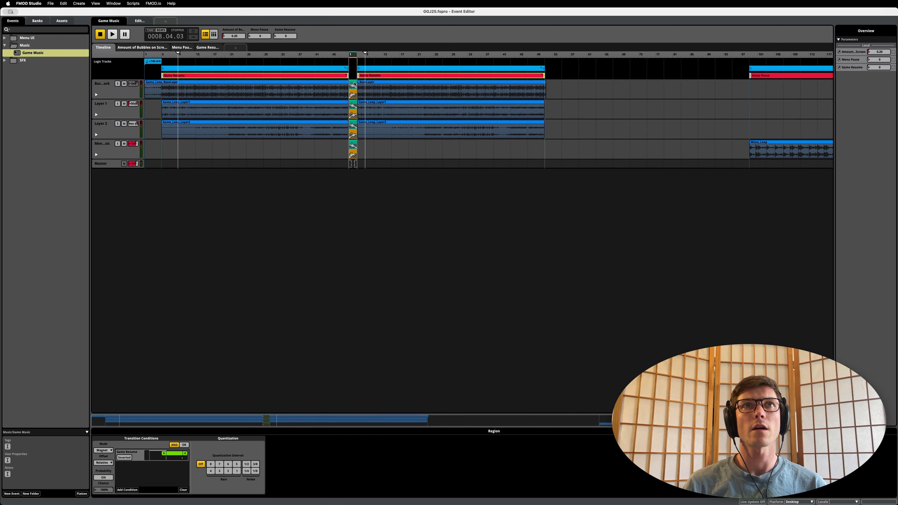
pyautogui.hscroll(3, 474, 123)
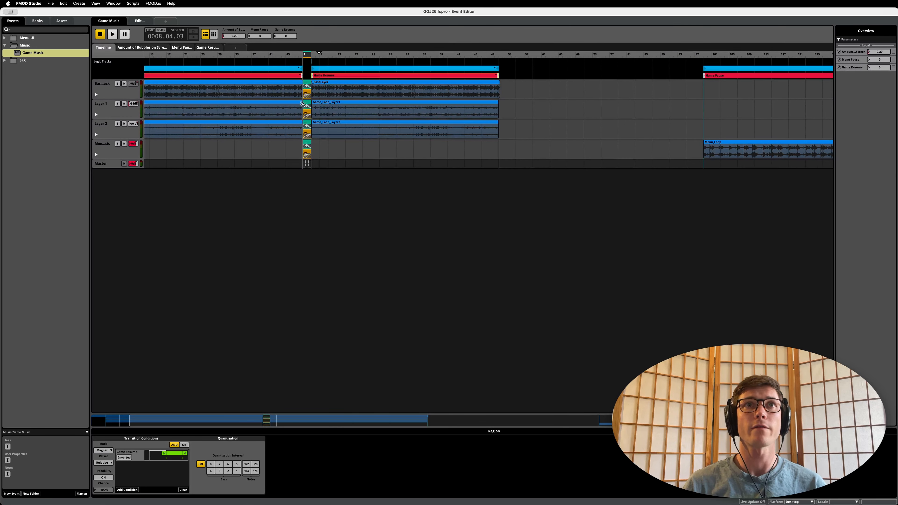
pyautogui.click(304, 52)
pyautogui.scroll(8, 327, 105)
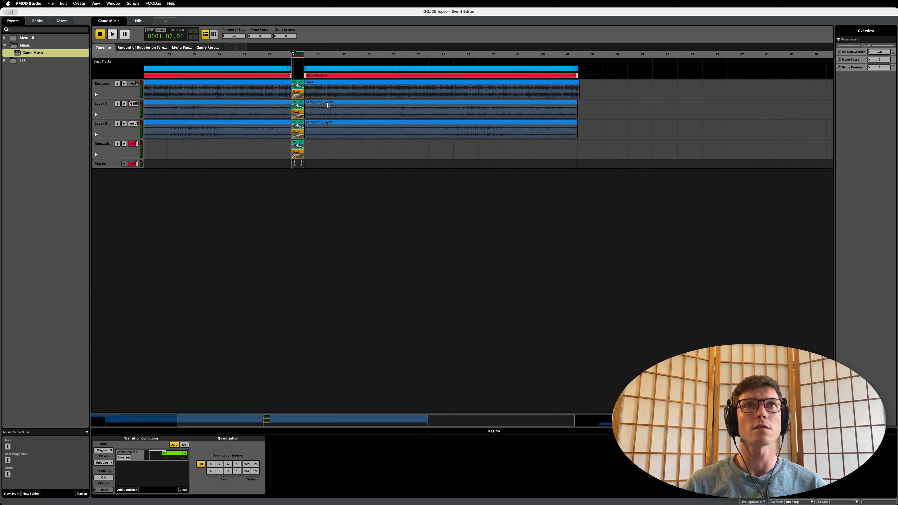
pyautogui.hscroll(-2, 327, 105)
pyautogui.hscroll(-2, 327, 105)
pyautogui.scroll(5, 327, 105)
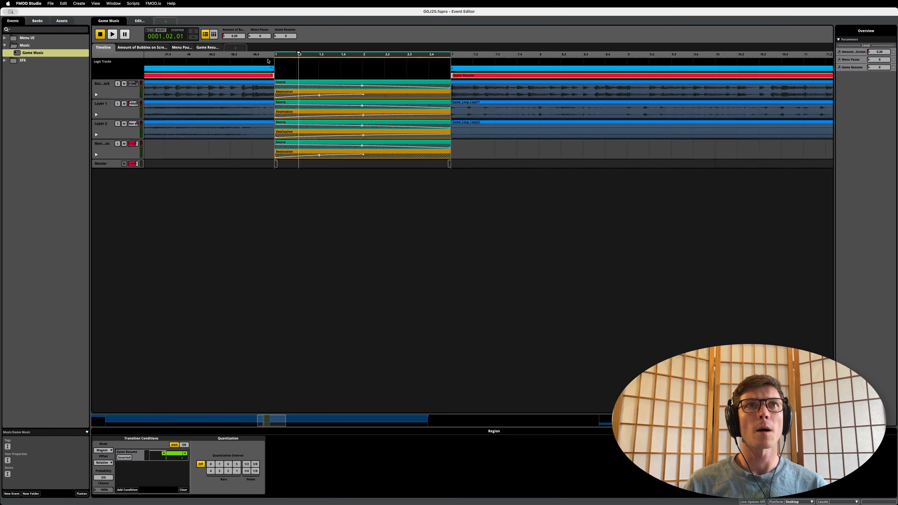
# Step: Show the menu music track's automation, select its Multiband EQ frequency lane and audition the transition from 1.01.01
pyautogui.click(96, 154)
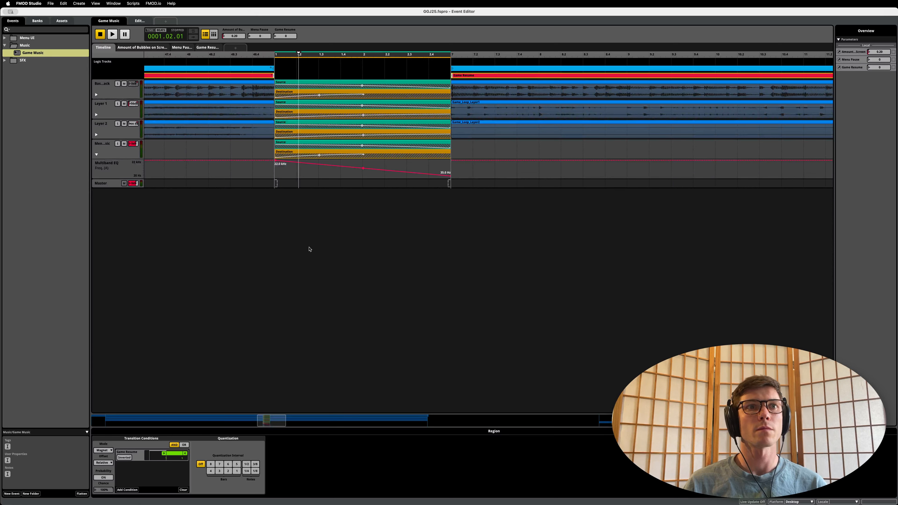
pyautogui.click(125, 169)
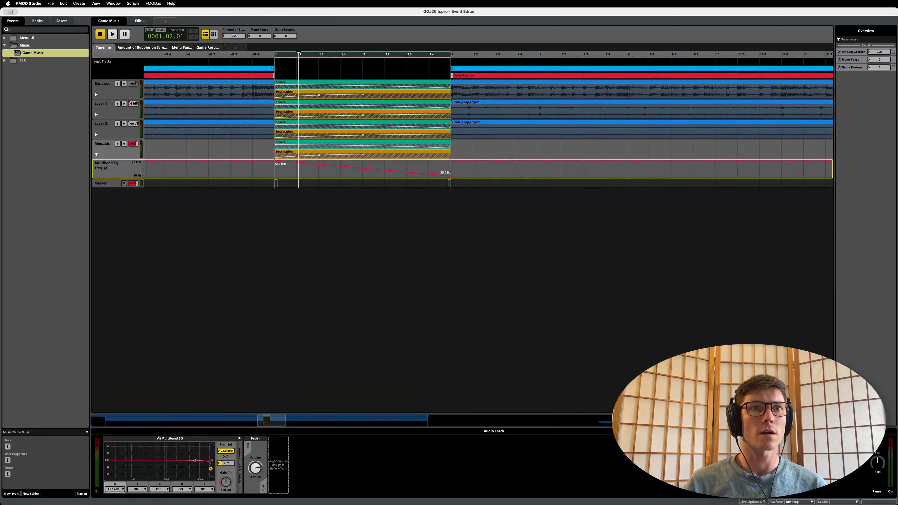
pyautogui.click(279, 56)
pyautogui.press('space')
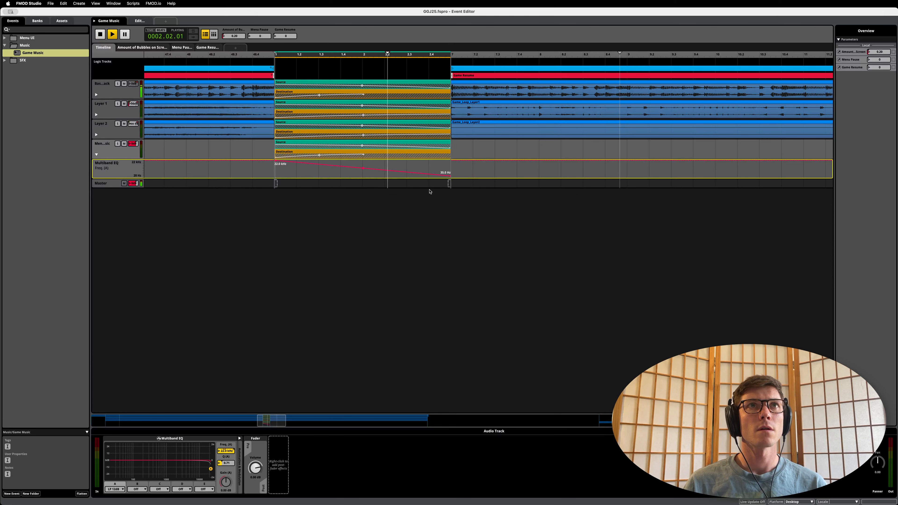
pyautogui.press('space')
# Step: Collapse the menu music track's automation and open the Game Pause region's transition timeline
pyautogui.scroll(-5, 477, 220)
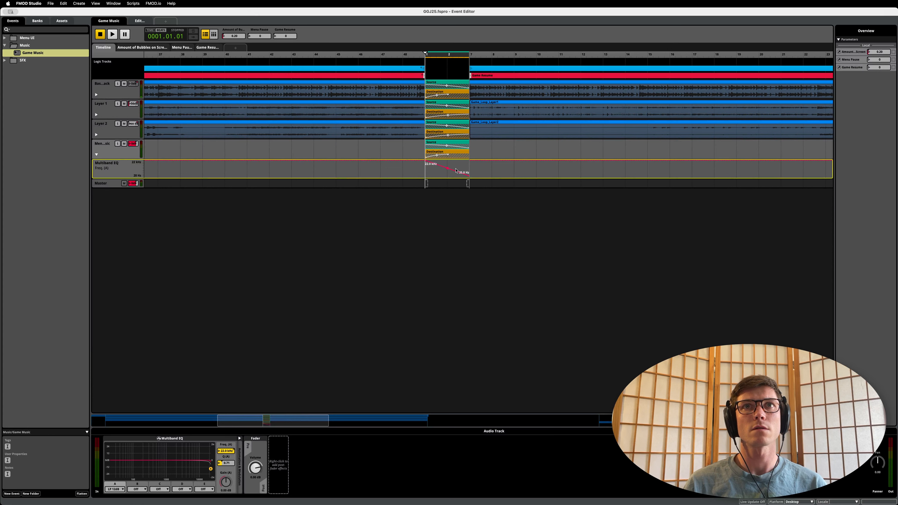
pyautogui.scroll(-5, 308, 161)
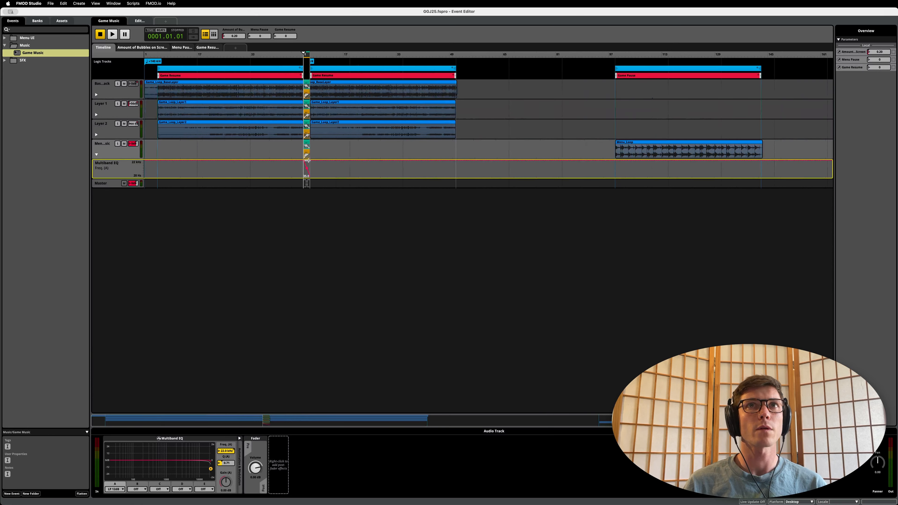
pyautogui.click(96, 155)
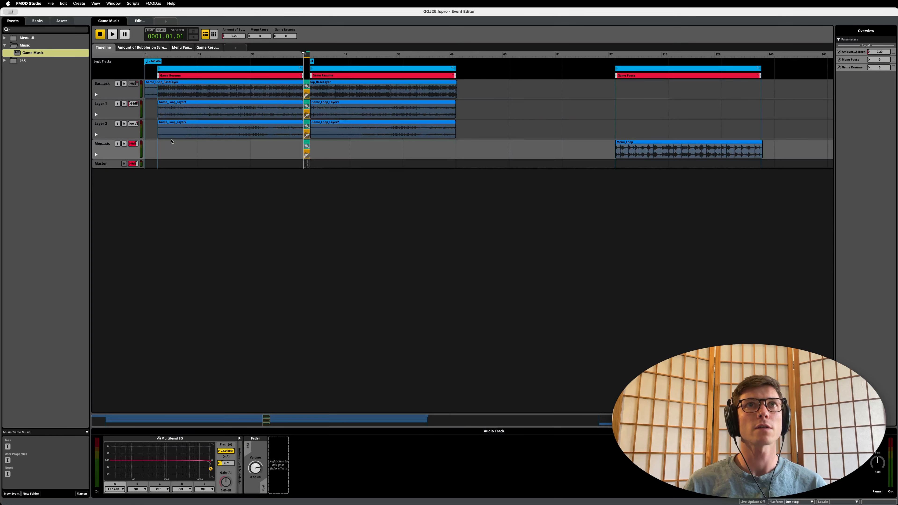
pyautogui.click(257, 75)
pyautogui.click(593, 78)
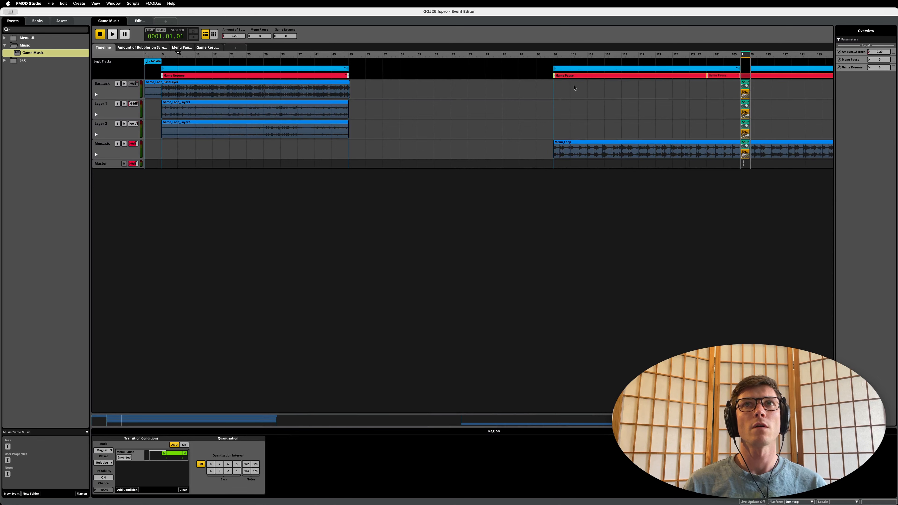
# Step: Place the playhead at the start of the Game Pause transition and show the base track's automation, selecting its Multiband EQ frequency lane
pyautogui.click(740, 56)
pyautogui.scroll(10, 722, 158)
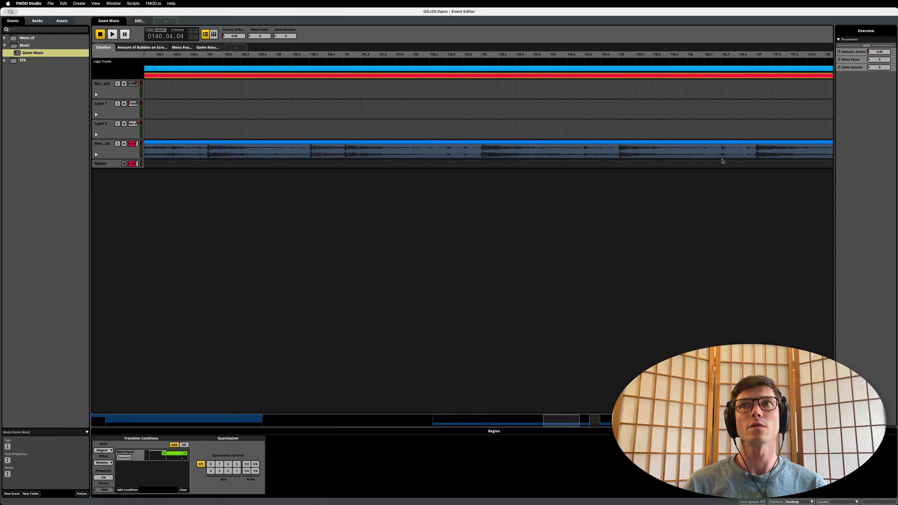
pyautogui.hscroll(10, 720, 164)
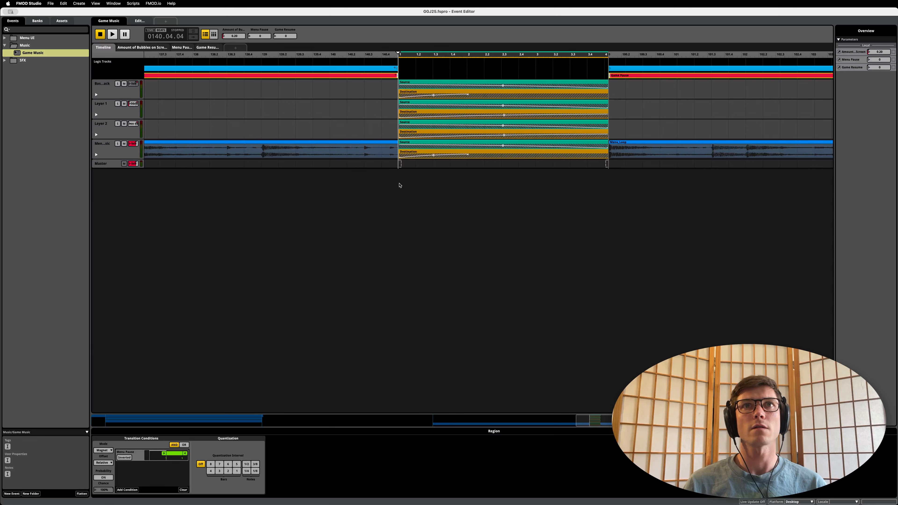
pyautogui.click(96, 94)
pyautogui.click(492, 112)
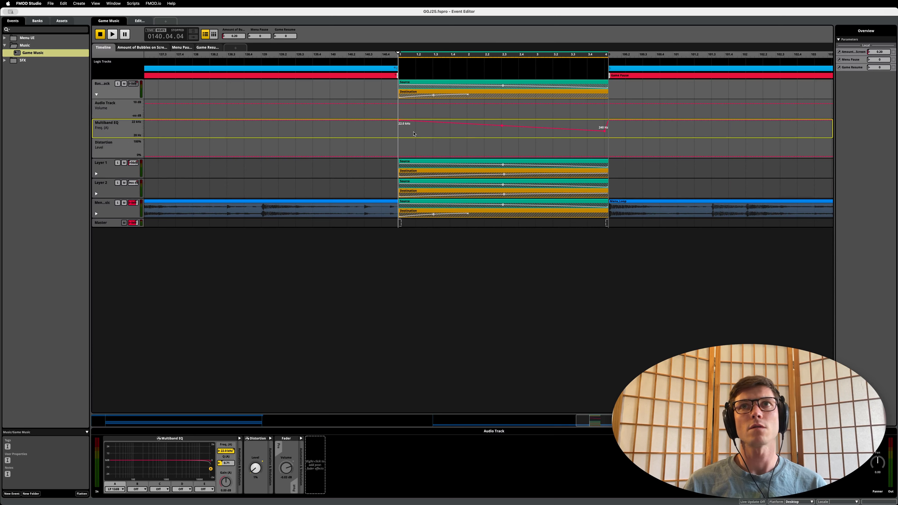
# Step: Collapse the base track's automation and close the Game Pause region's transition timeline, showing the whole event
pyautogui.click(96, 95)
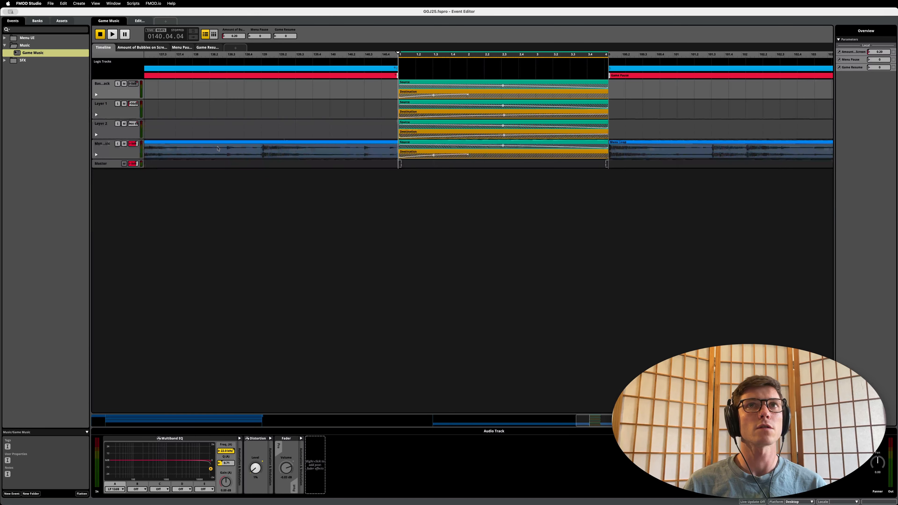
pyautogui.doubleClick(368, 75)
pyautogui.scroll(5, 435, 144)
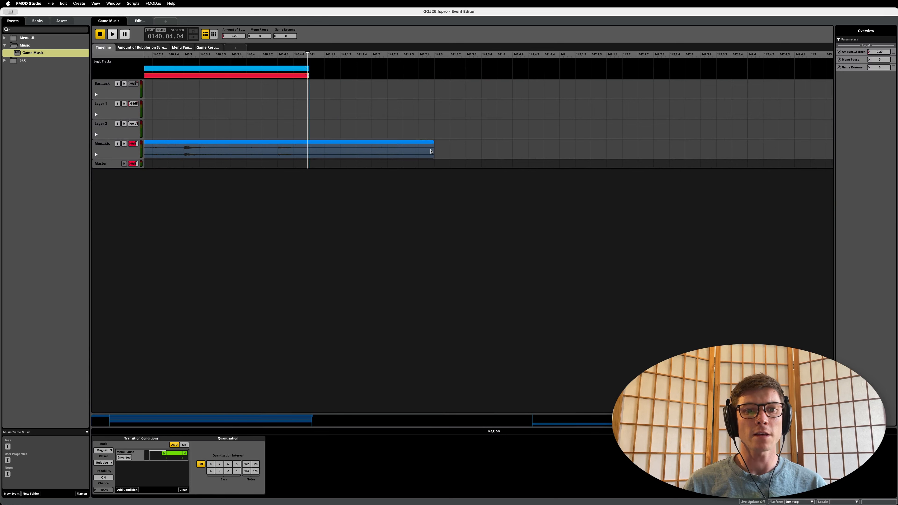
pyautogui.scroll(-10, 337, 189)
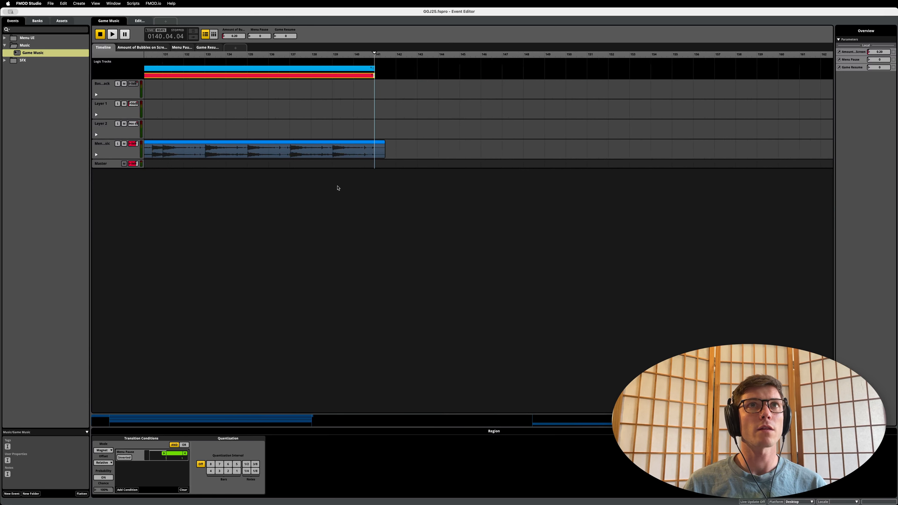
pyautogui.scroll(-3, 338, 188)
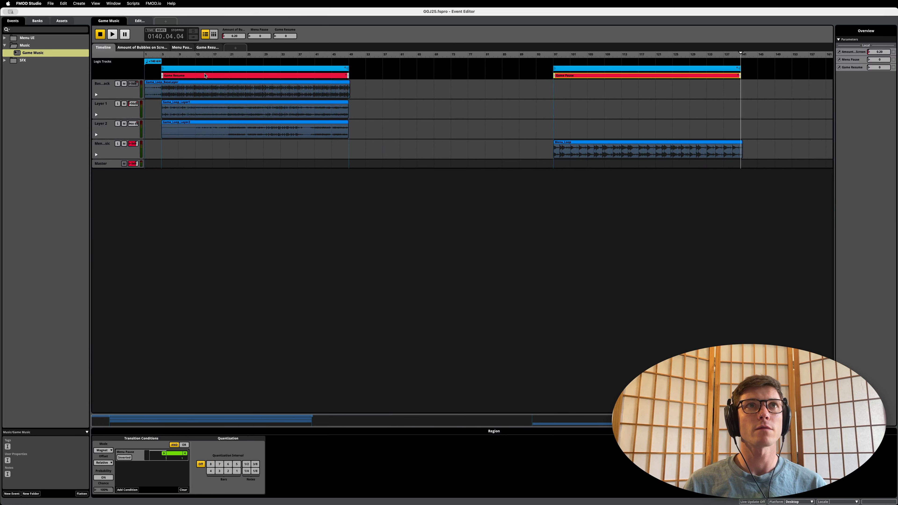
# Step: Set the Amount of Bubbles parameter to 0.00 and return the playhead to the event's start at 1.01.01
pyautogui.click(163, 54)
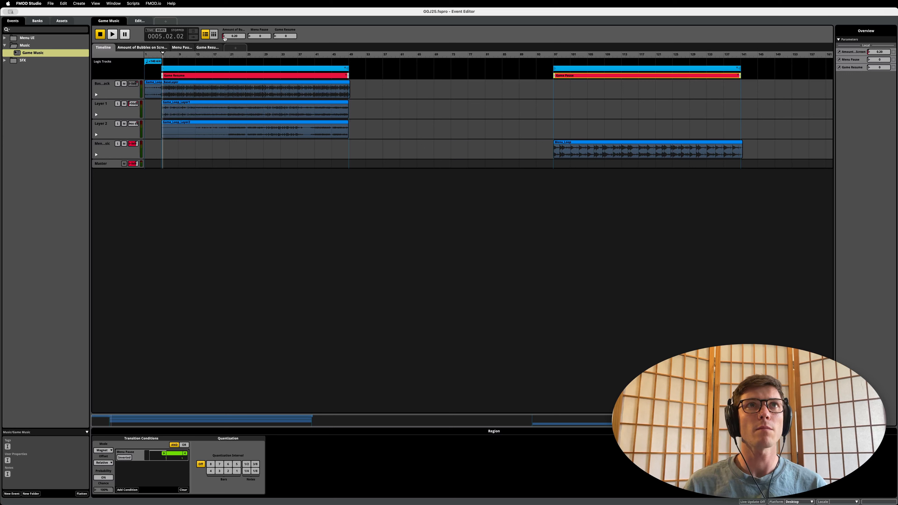
pyautogui.moveTo(226, 37); pyautogui.dragTo(233, 91)
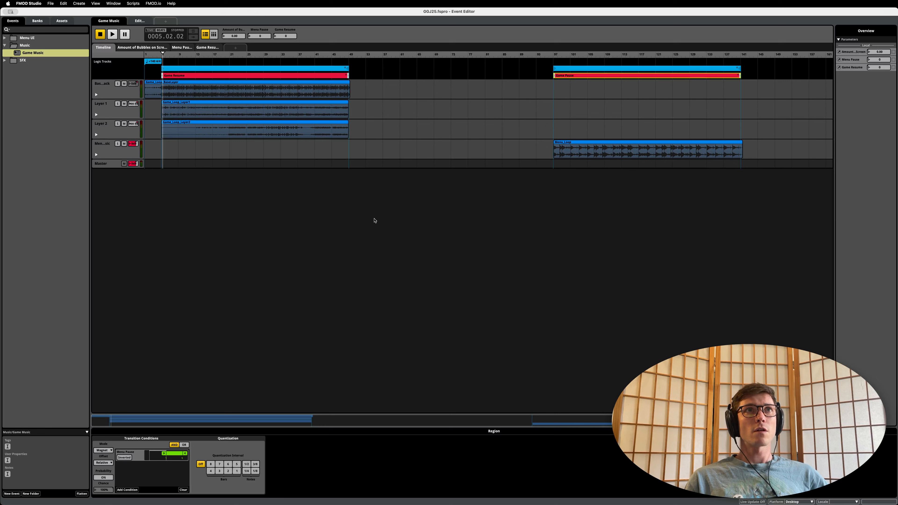
pyautogui.moveTo(163, 57); pyautogui.dragTo(145, 55)
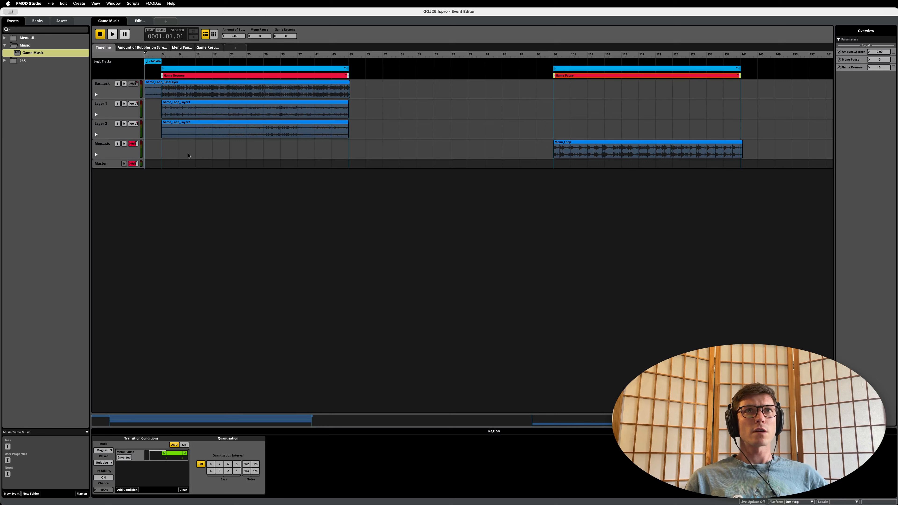